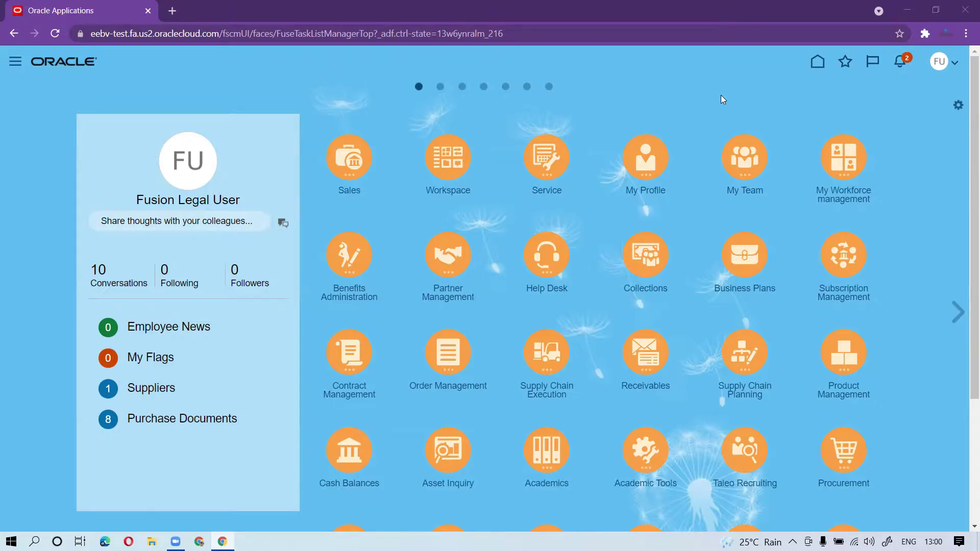
Open the task search page of Setup and Maintenance
click(941, 62)
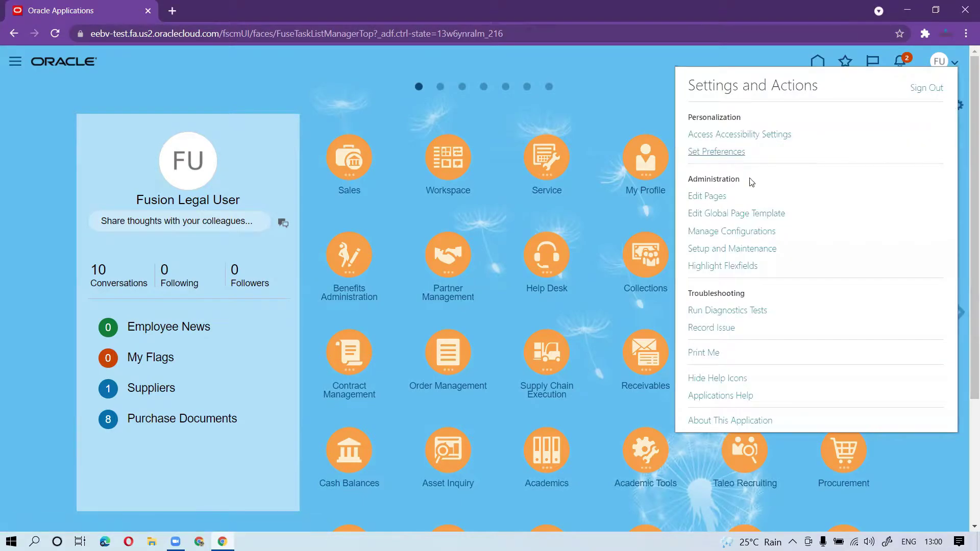
click(720, 251)
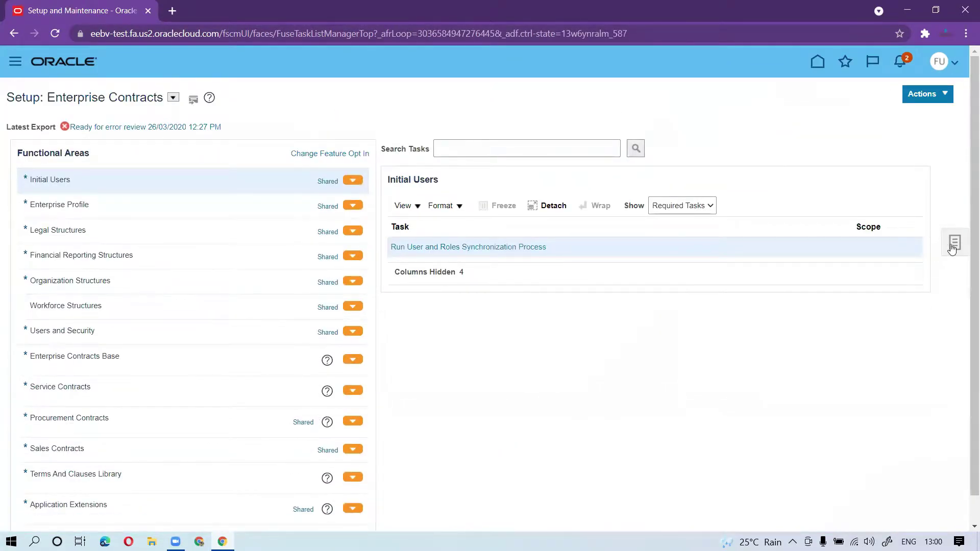
click(954, 245)
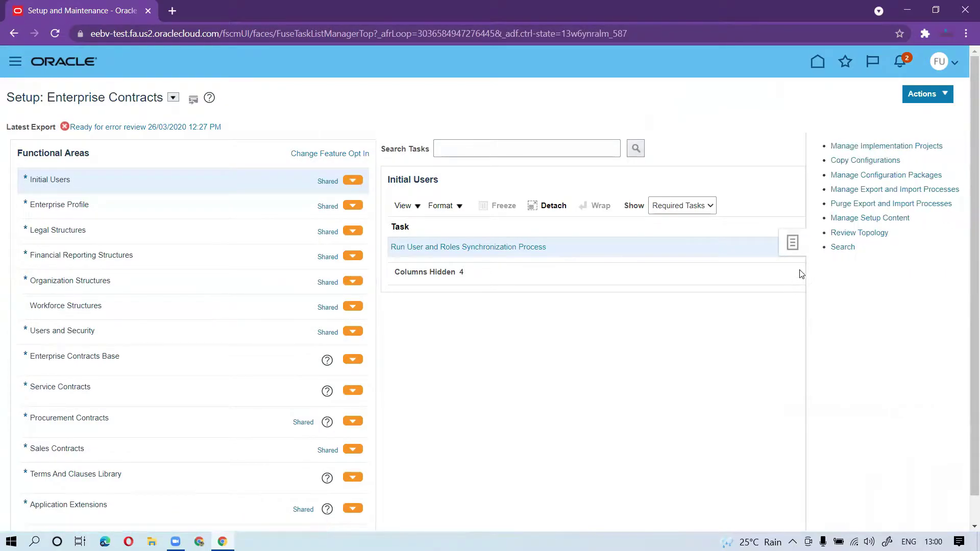
click(841, 248)
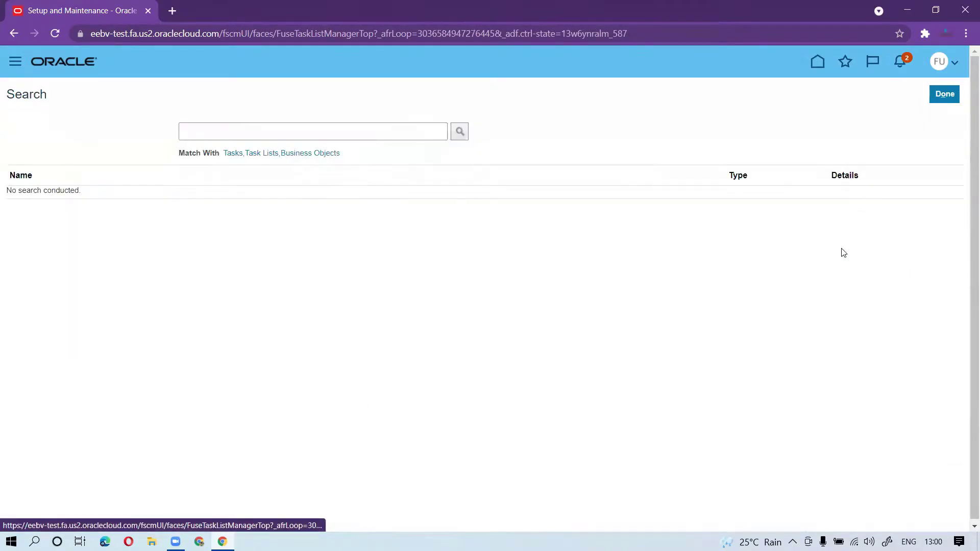
Search the setup tasks for Manage%Attach%Categories% and open the Manage Attachment Categories task
click(423, 134)
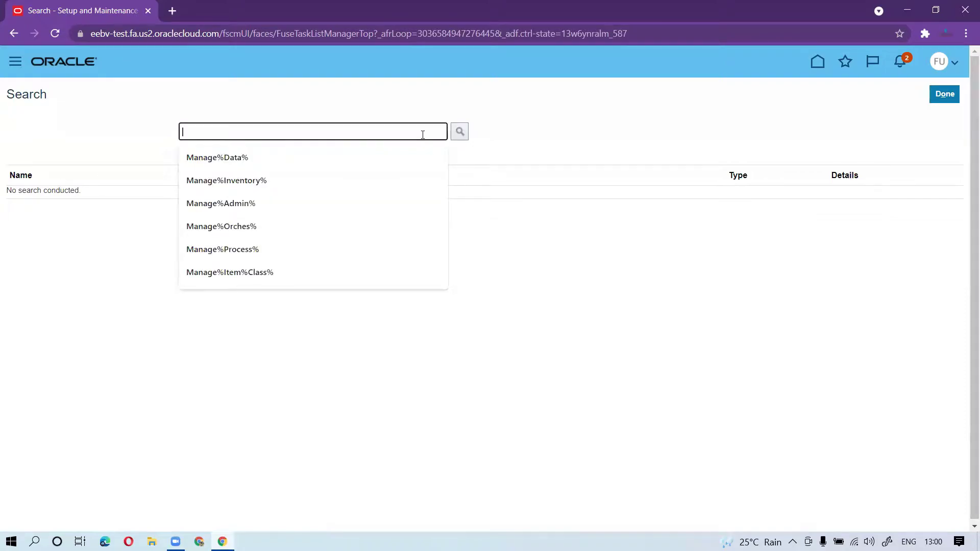
text(Manage%Attac)
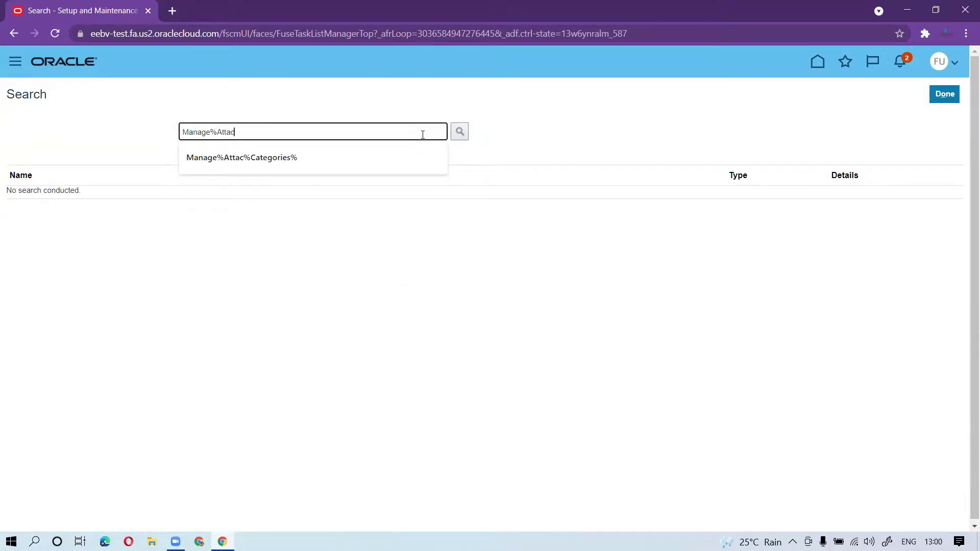
text(h%Categories%)
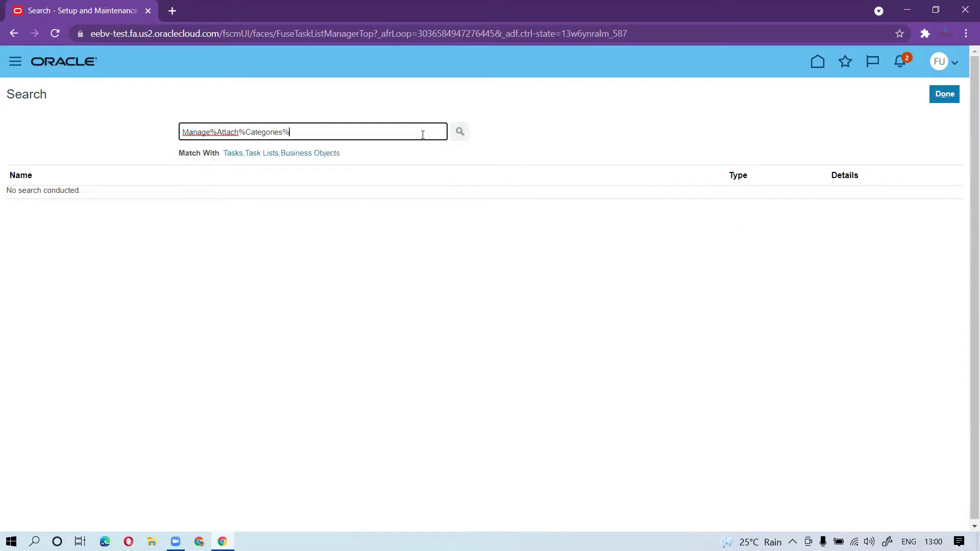
key(Return)
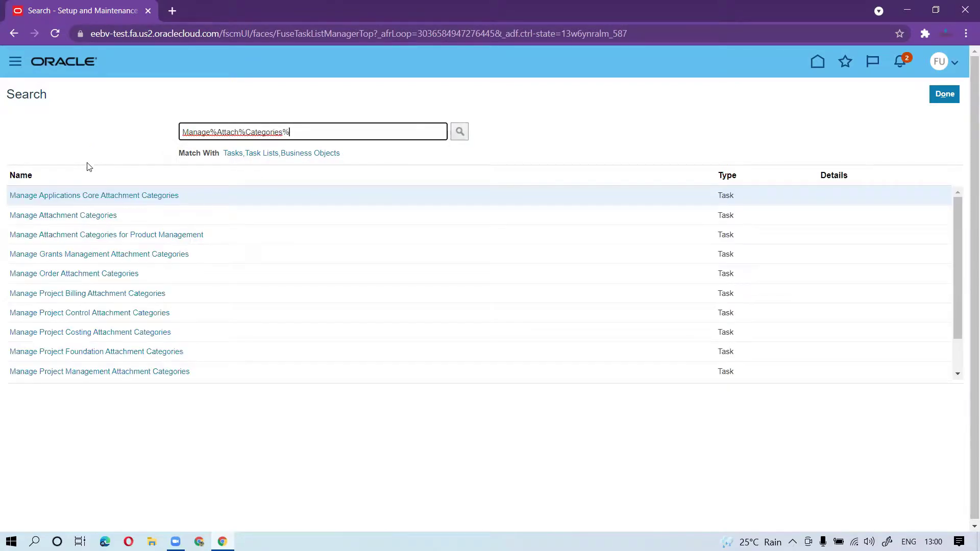
click(88, 215)
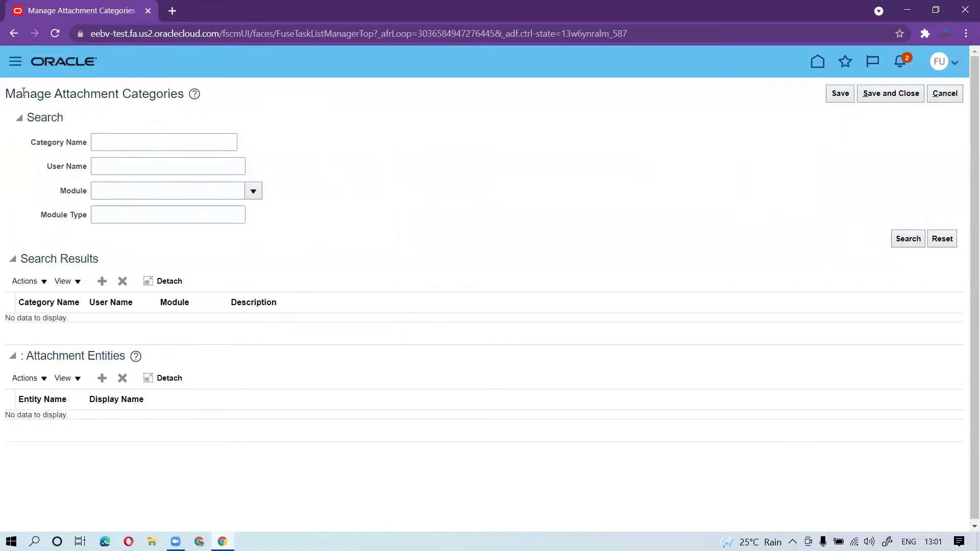
Widen the Module column and examine the existing attachment categories with their modules and descriptions
drag(7, 93, 181, 93)
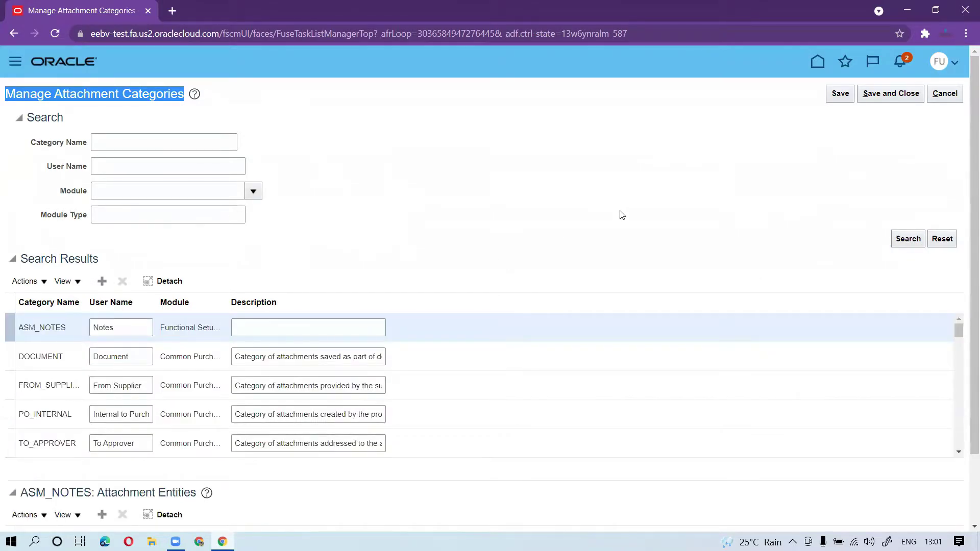
scroll(622, 213, down, 2)
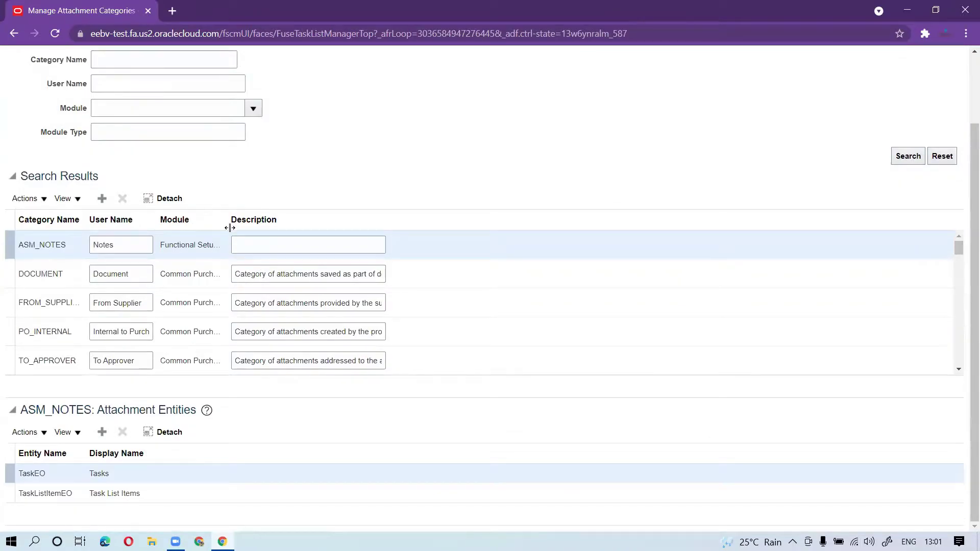
drag(229, 228, 331, 228)
scroll(247, 296, down, 2)
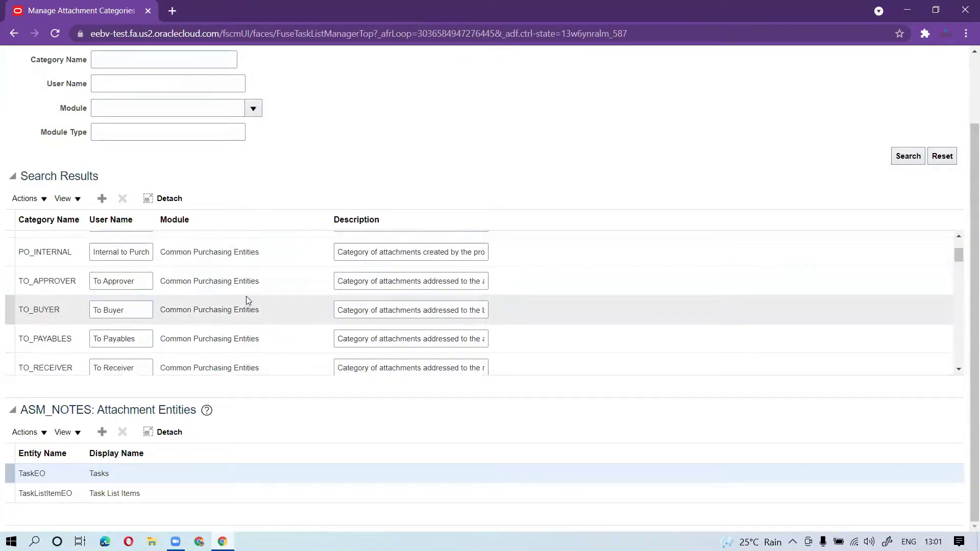
scroll(248, 300, down, 5)
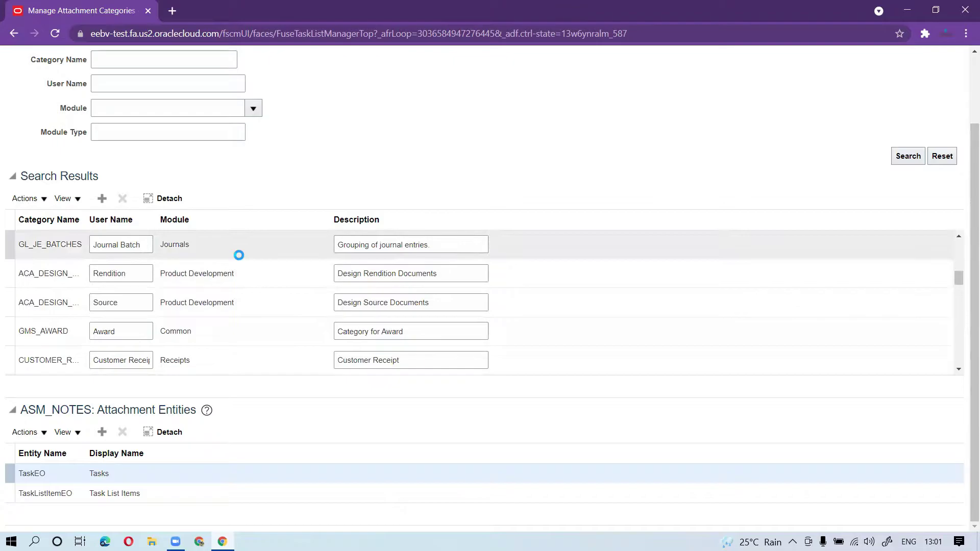
scroll(260, 301, down, 5)
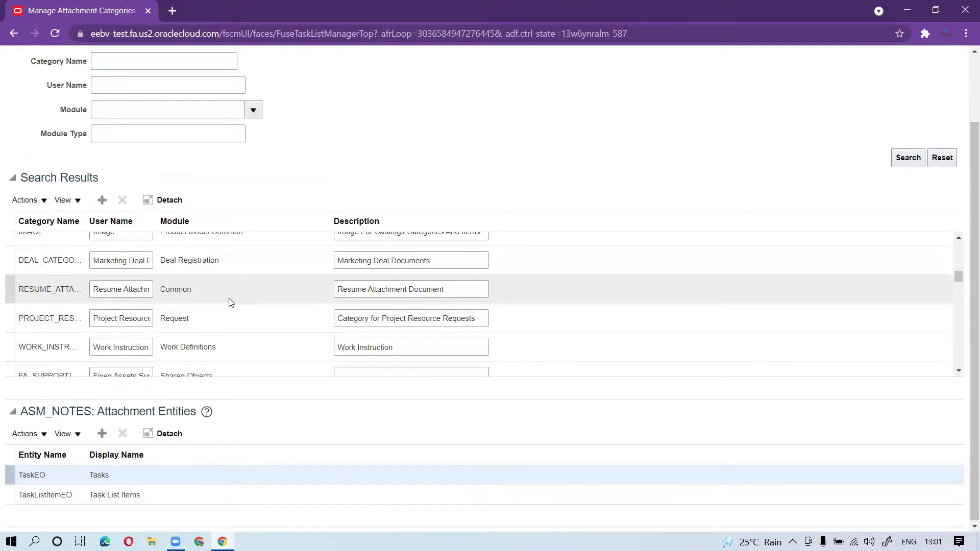
scroll(229, 303, down, 4)
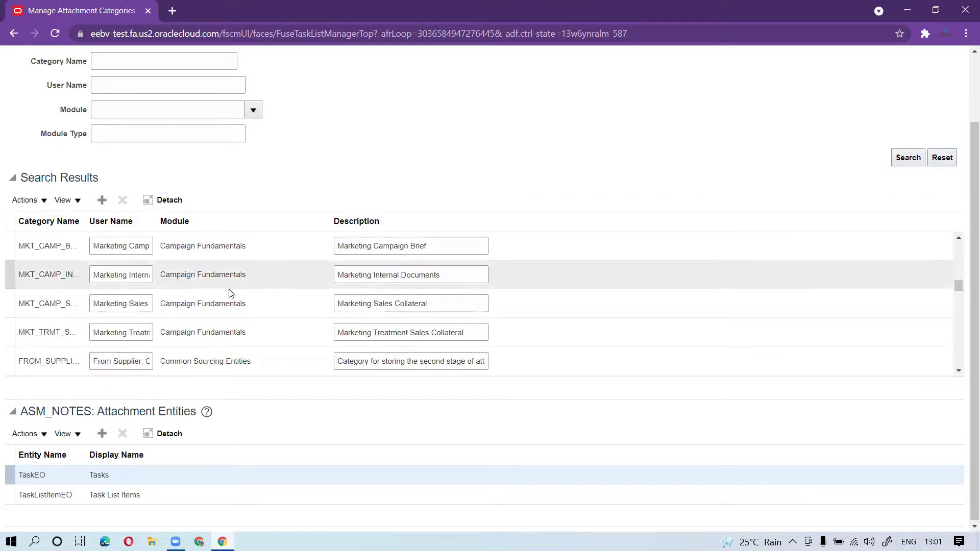
scroll(229, 297, down, 2)
scroll(231, 306, down, 4)
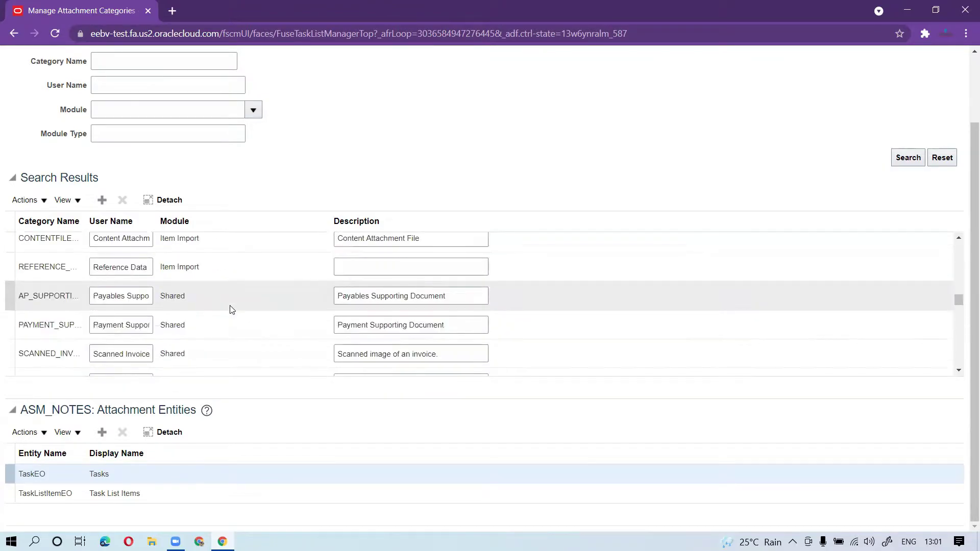
scroll(229, 305, down, 2)
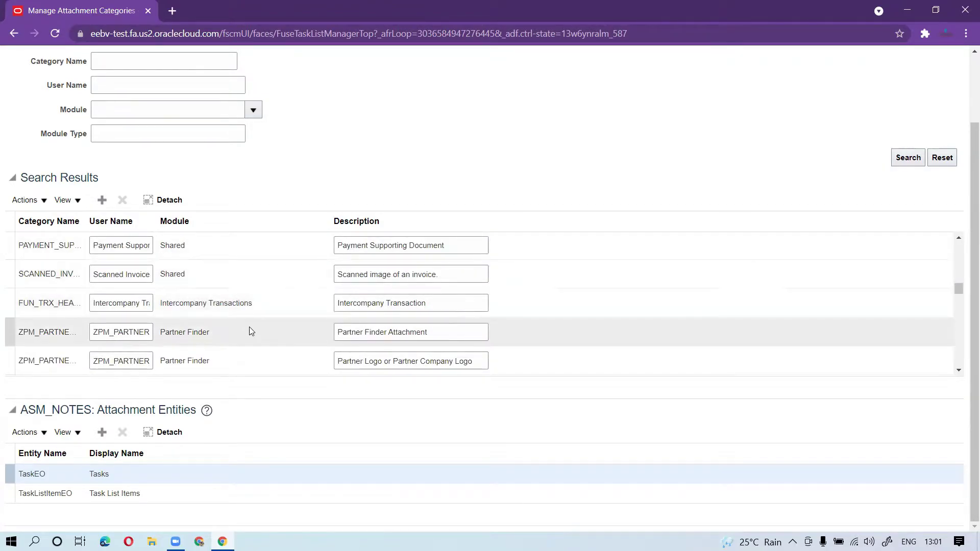
scroll(251, 330, down, 2)
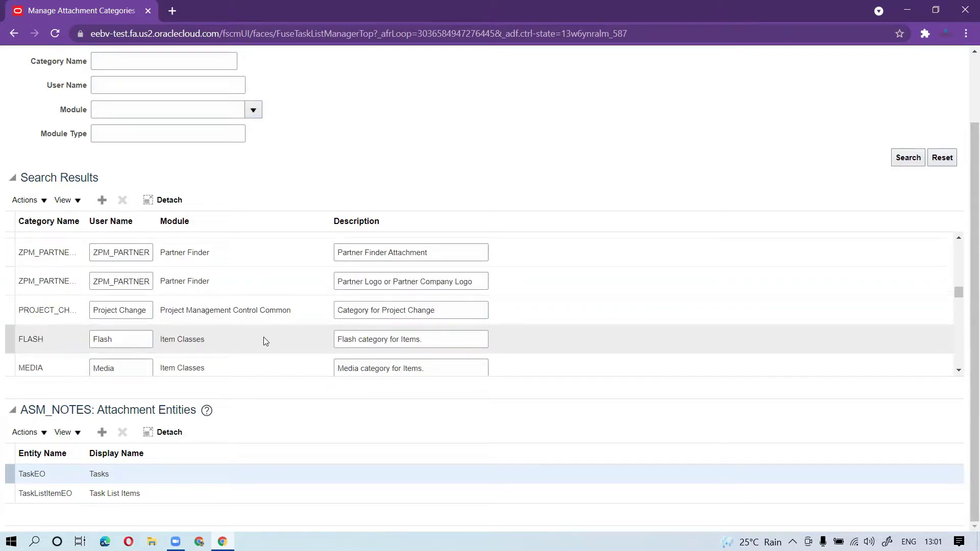
scroll(615, 168, up, 2)
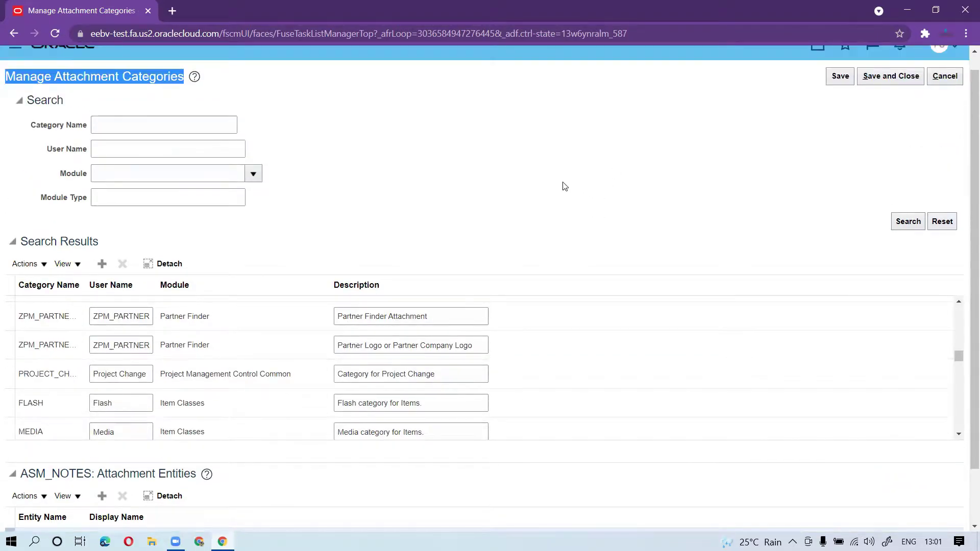
scroll(565, 187, up, 1)
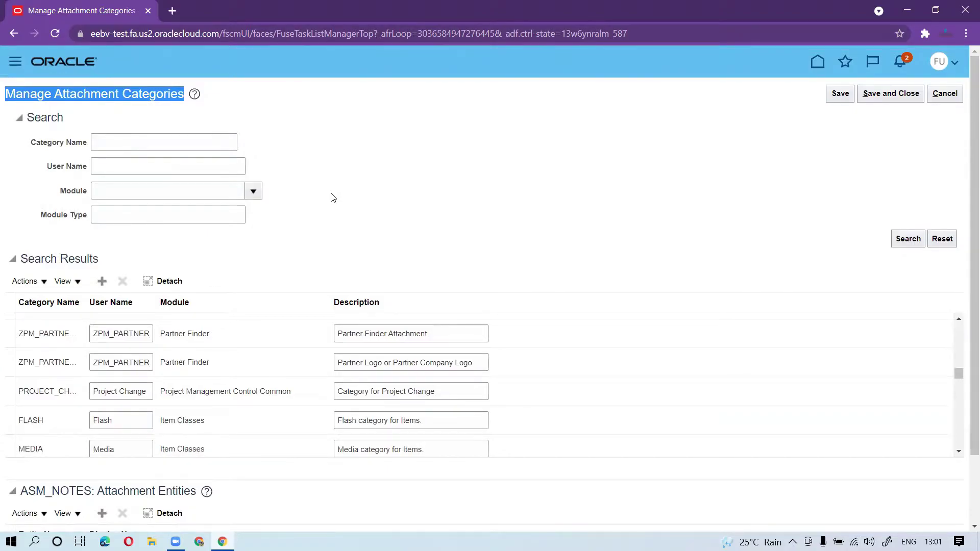
Search the attachment categories for the Order Management module
click(222, 191)
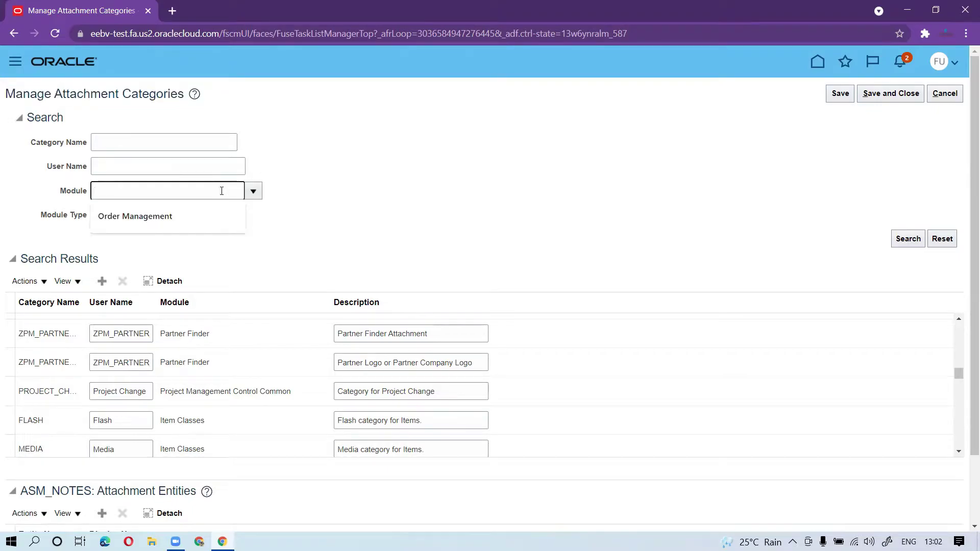
click(215, 215)
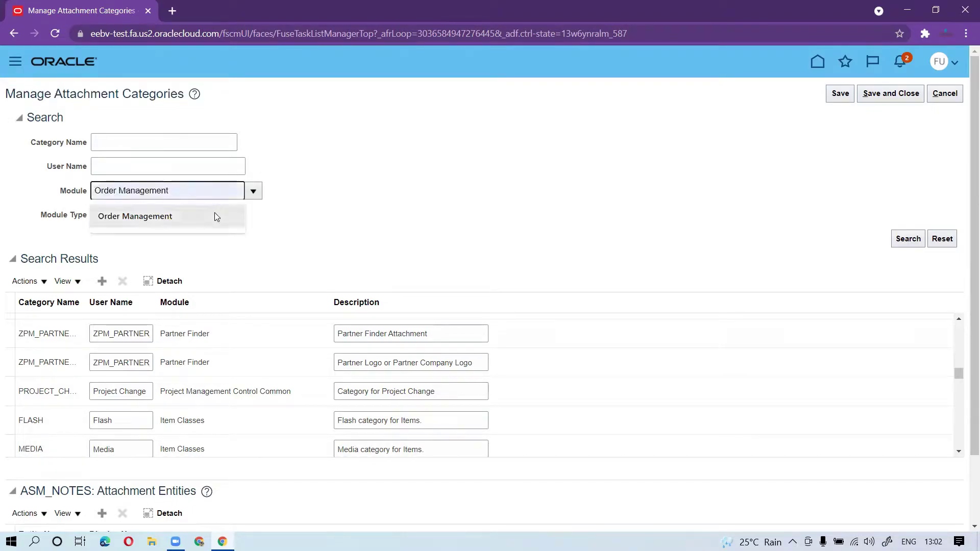
click(903, 245)
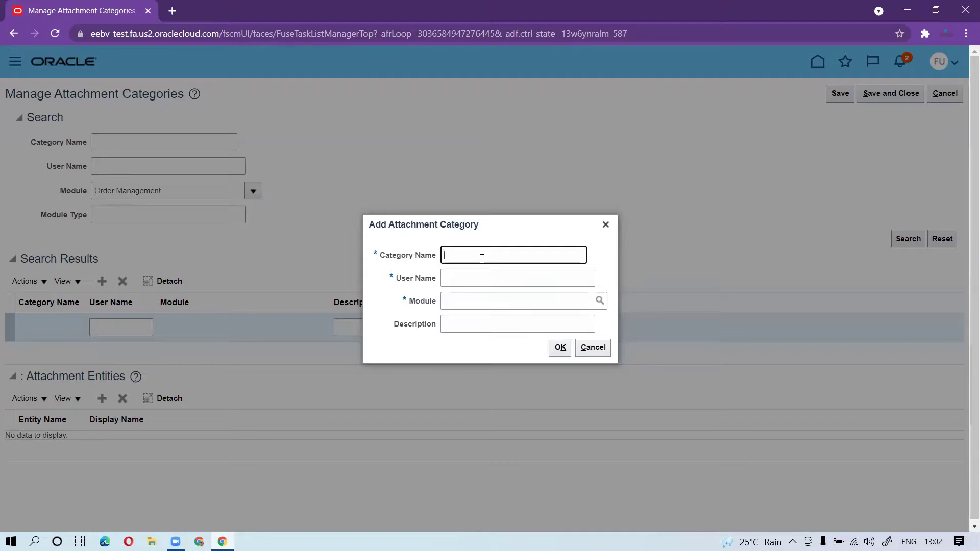
Start a new attachment category with both its category name and user name set to Demo Category
text(Demo Category)
click(490, 277)
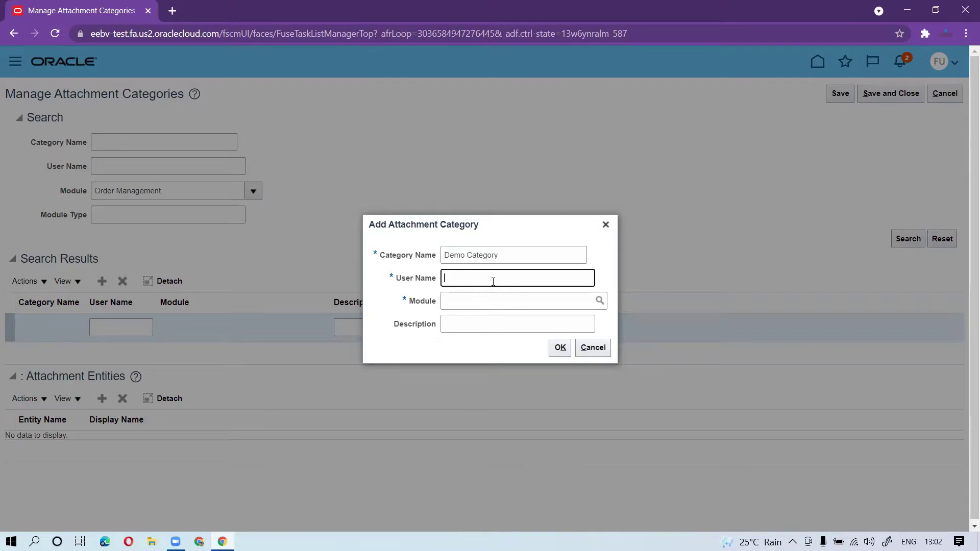
drag(506, 257, 377, 254)
key(ctrl+c)
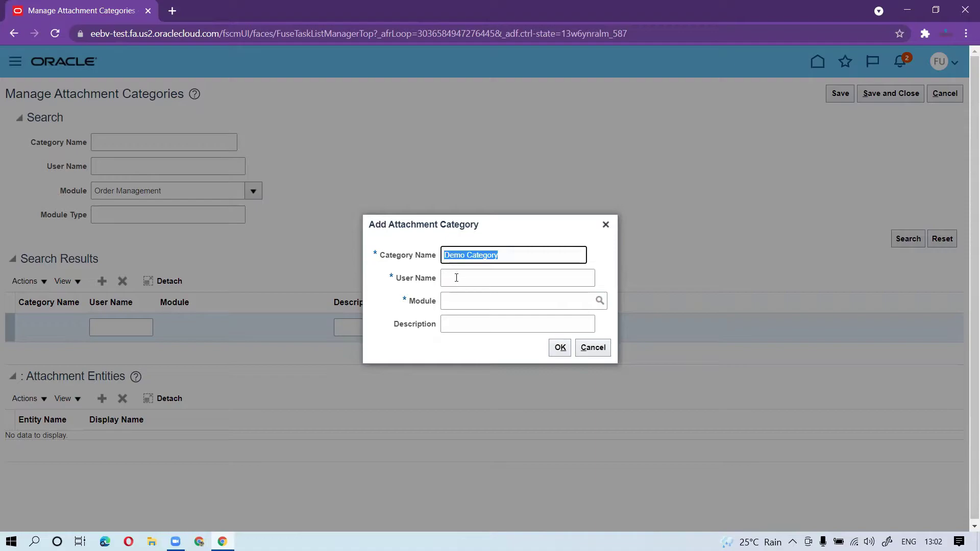
click(456, 277)
key(ctrl+v)
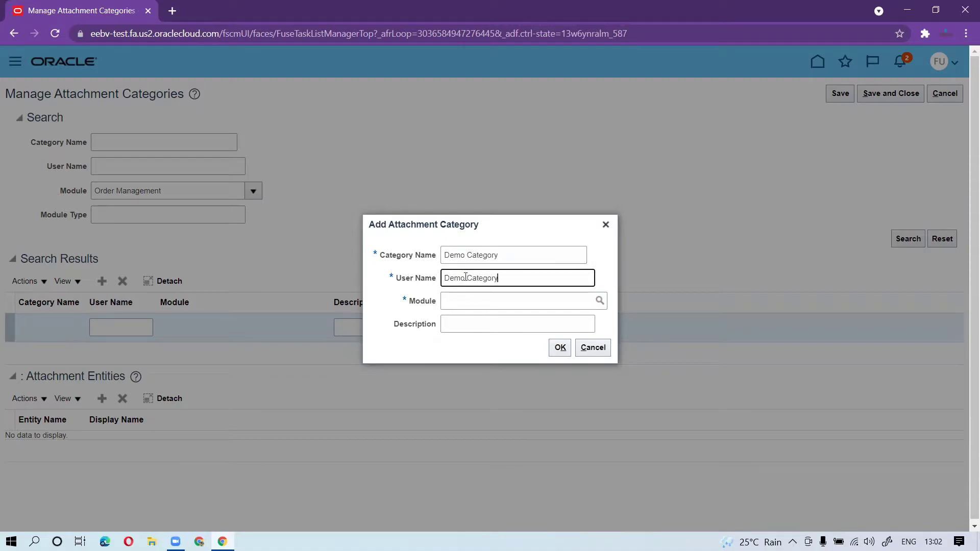
Enter "to attaché custom objects from Customers" as the new category's description
click(488, 327)
key(ctrl+v)
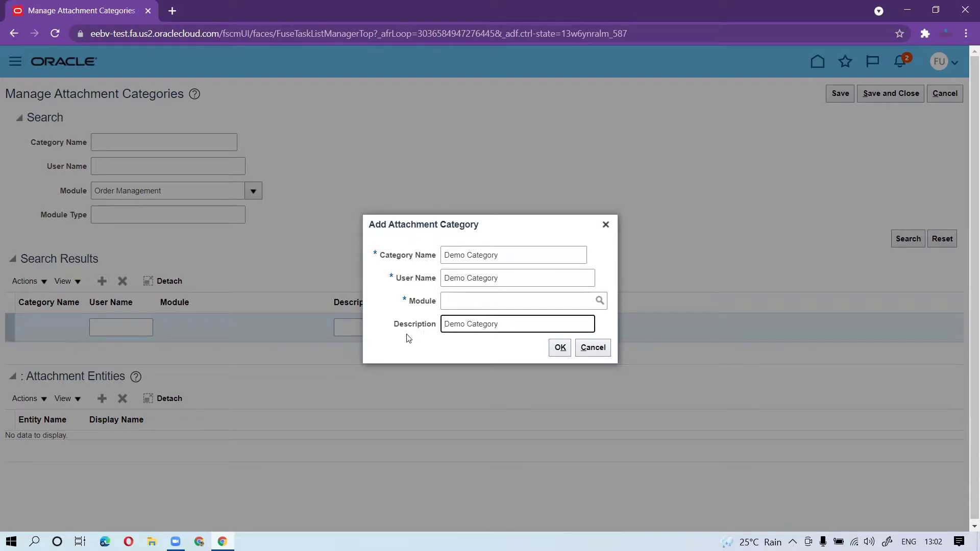
key(ctrl+a)
text(to attache customeobjects from )
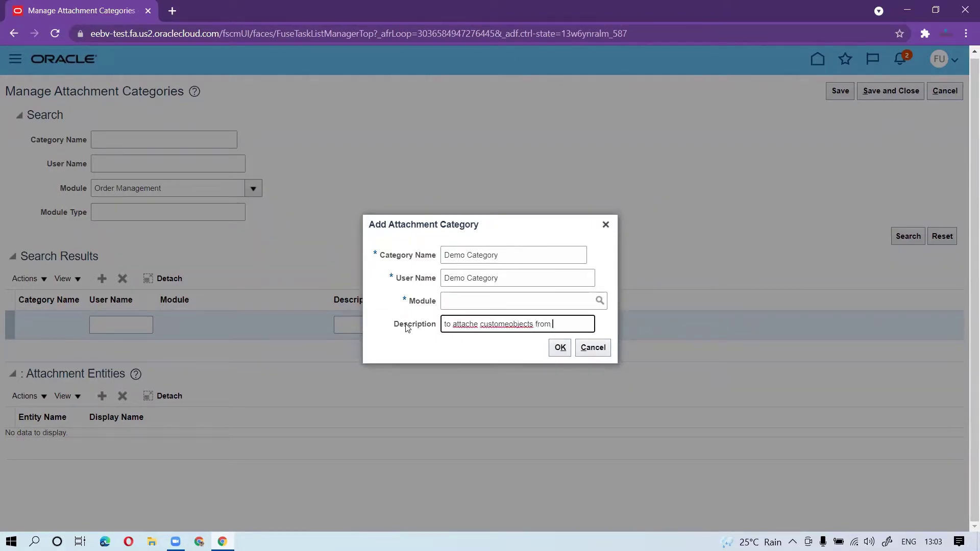
text(Customer)
click(513, 324)
key(BackSpace)
click(478, 324)
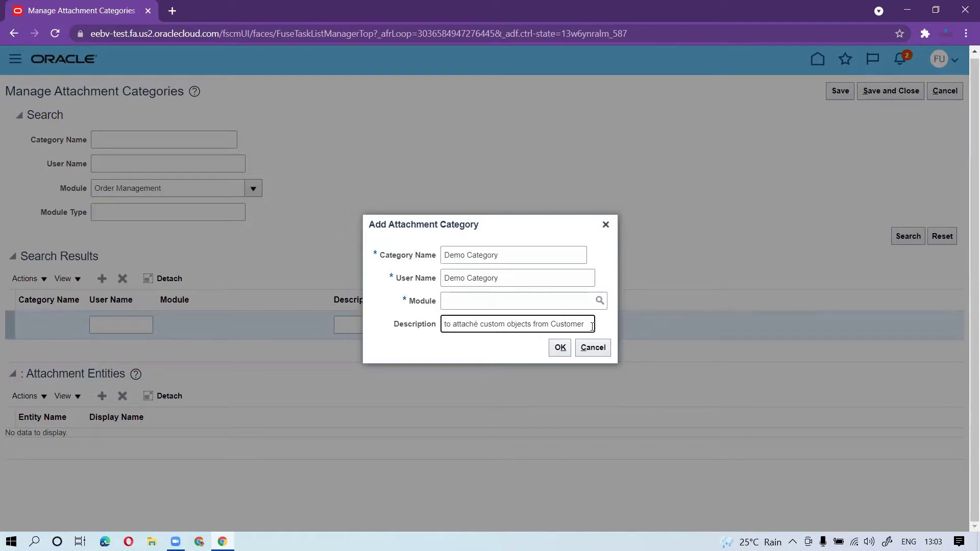
Change the new category's user name to Customer Specific Documents
click(513, 279)
drag(514, 280, 445, 274)
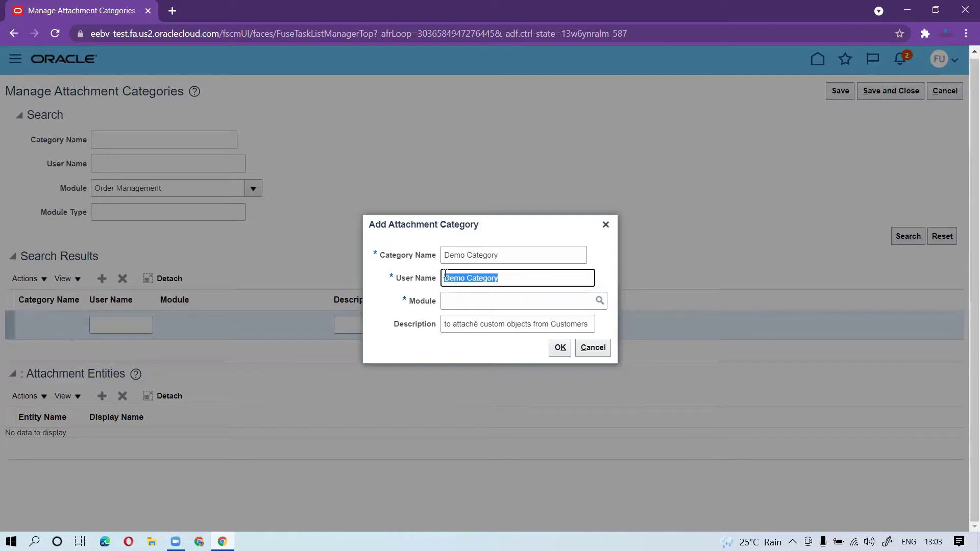
text(Custo)
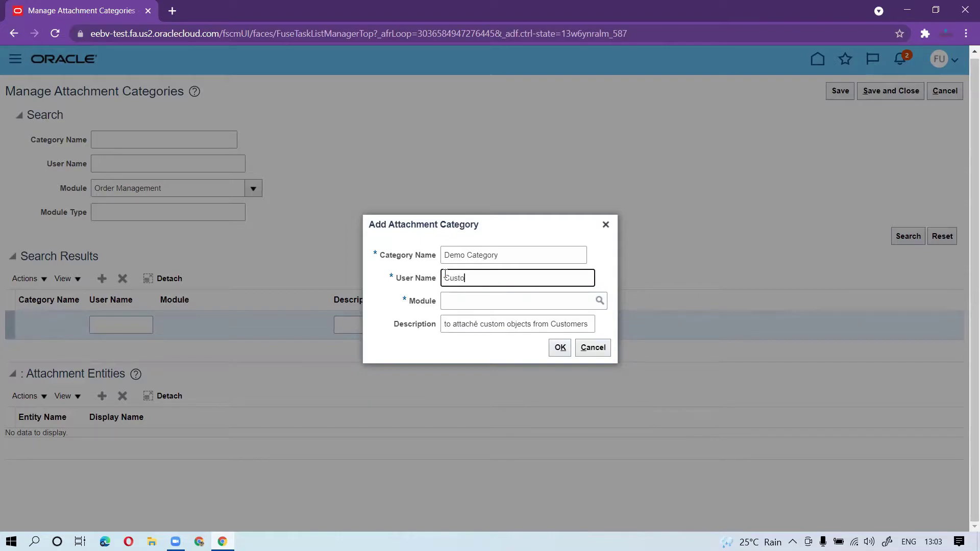
text(mer Specific S)
text(ocuments)
Assign the Order Management module to the new category and confirm its creation
click(470, 300)
text(Order Management)
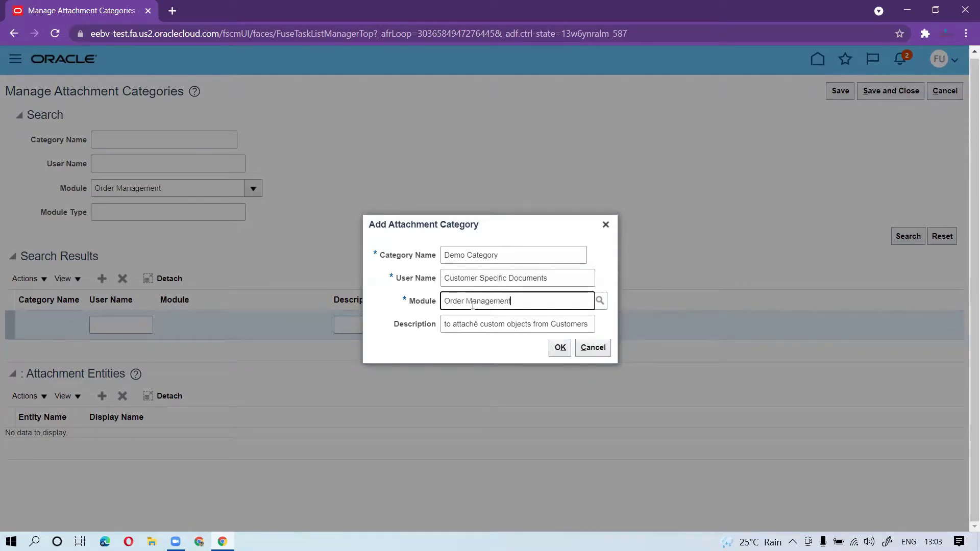
click(561, 349)
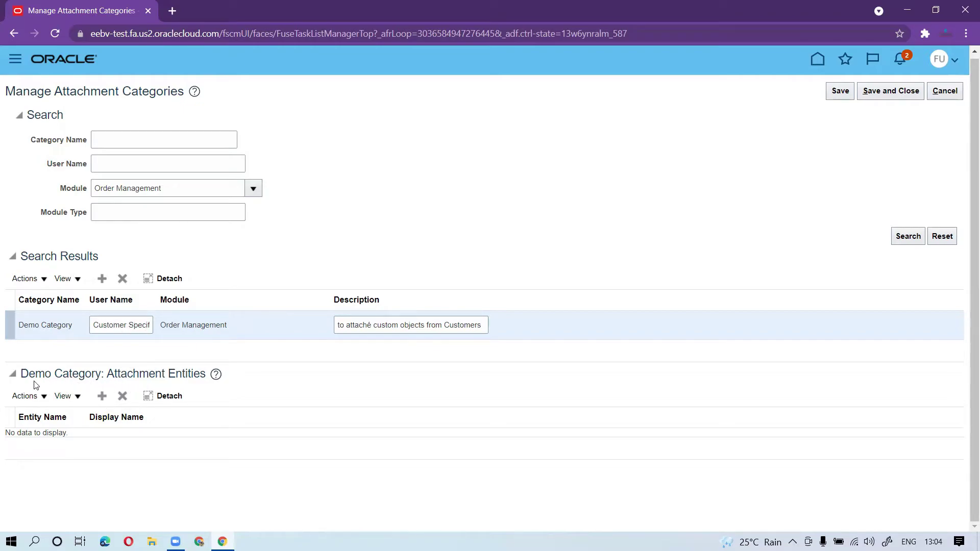
Look up attachment entities to add to Demo Category by the entity name DOO, with the full entity names readable
click(102, 401)
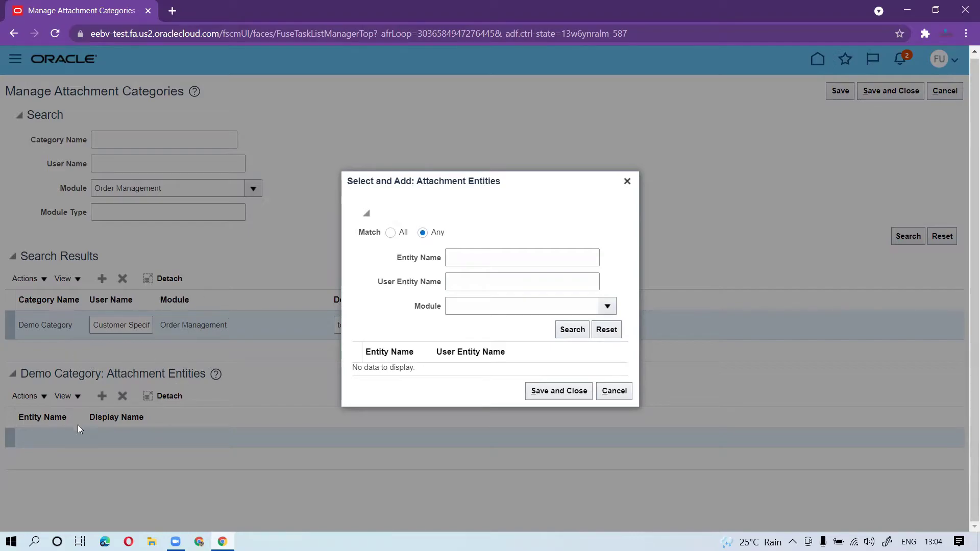
click(507, 260)
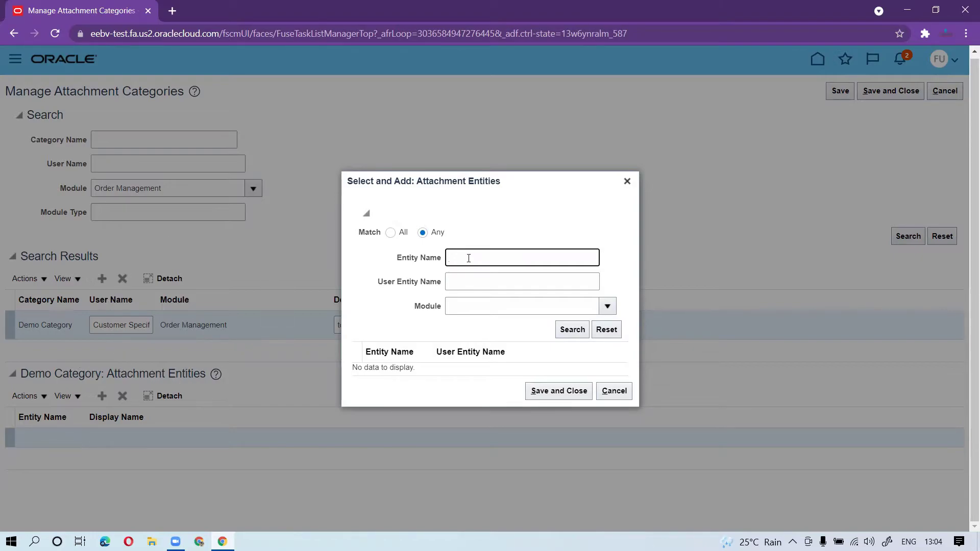
text(OO)
click(572, 330)
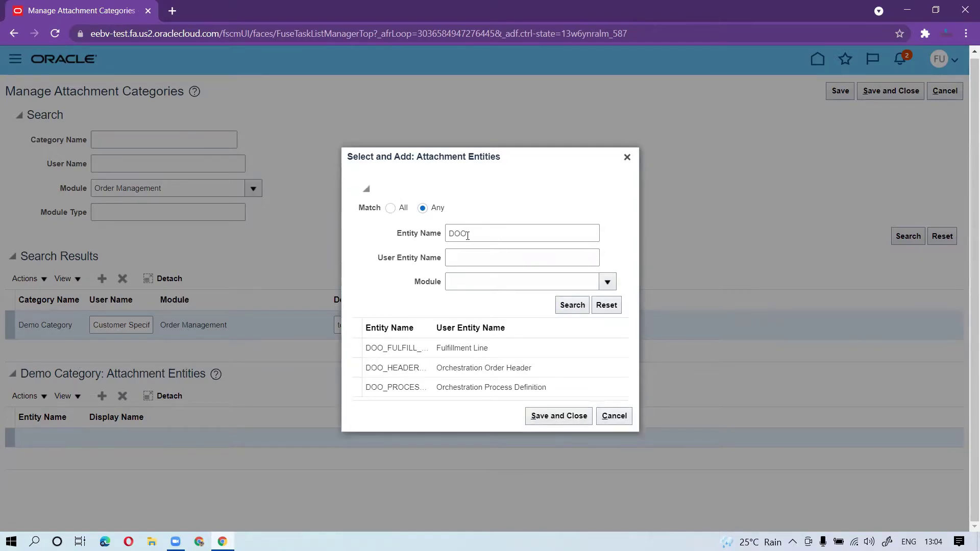
drag(434, 327, 497, 327)
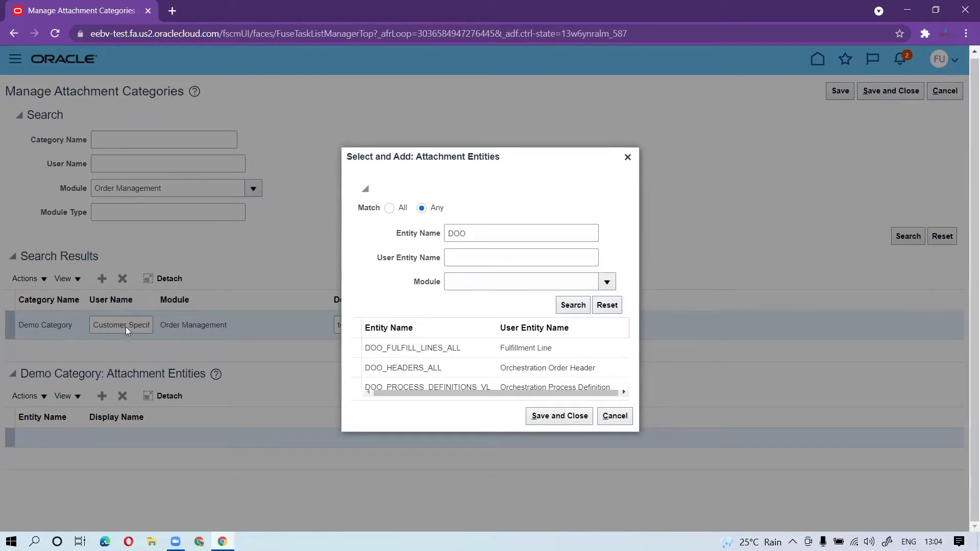
Add the DOO_FULFILL_LINES_ALL and DOO_HEADERS_ALL entities to Demo Category, and save and close the attachment categories
click(485, 355)
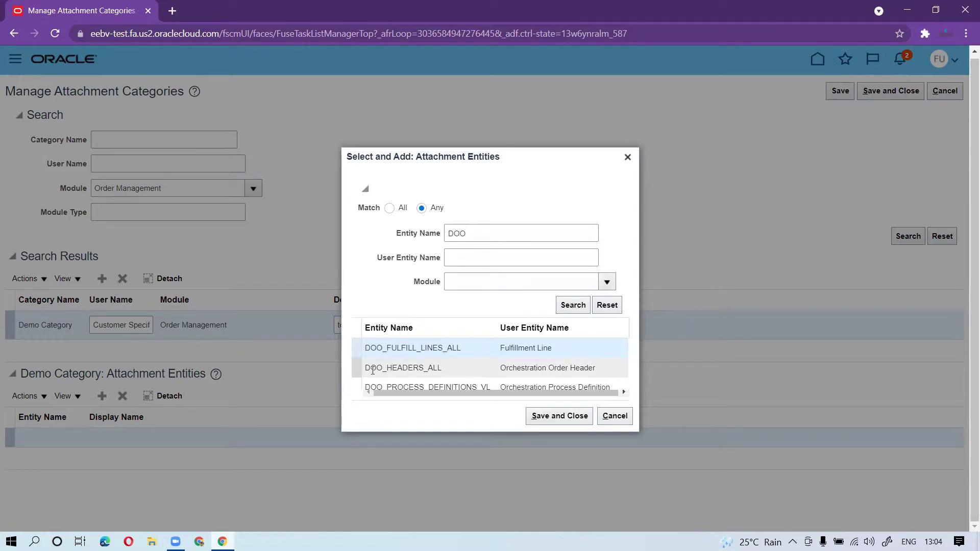
click(461, 372)
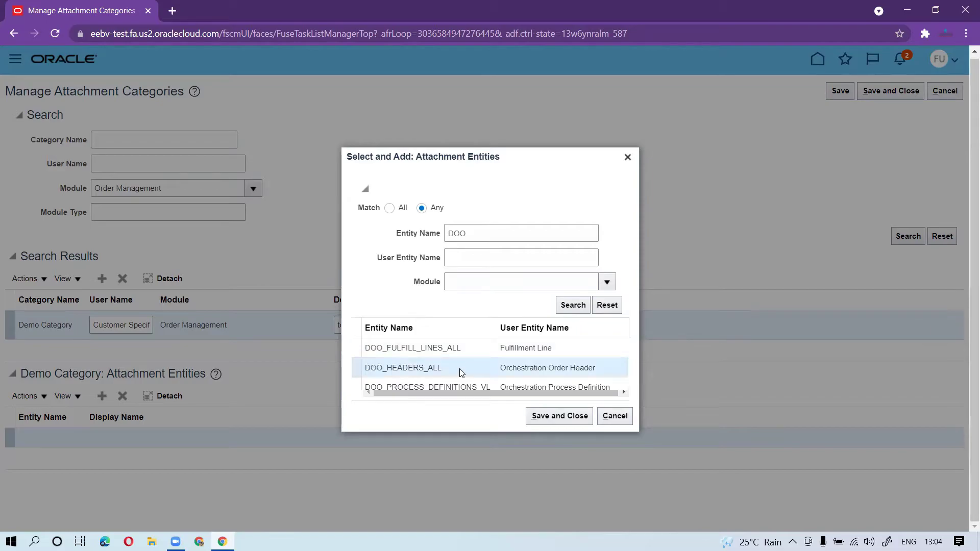
ctrl+click(454, 346)
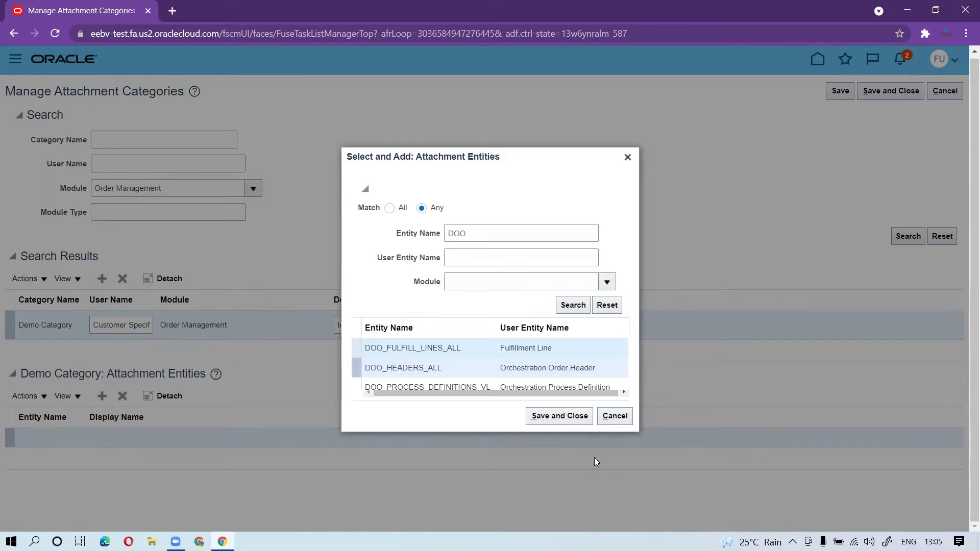
click(562, 418)
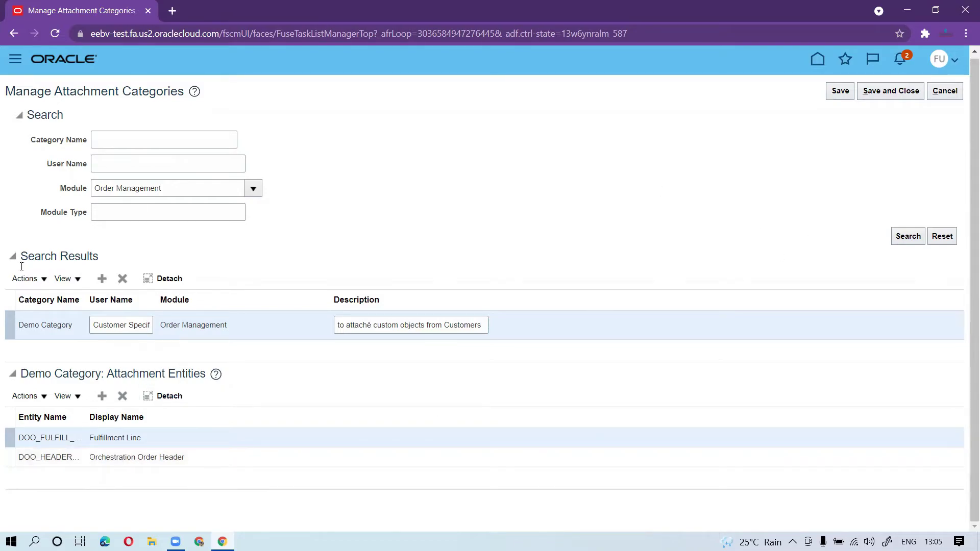
click(901, 92)
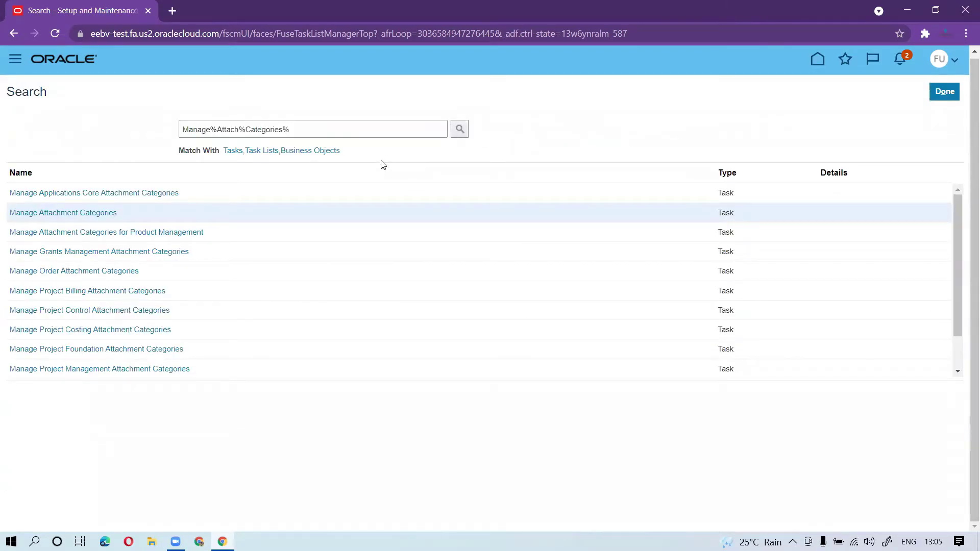
Leave the setup task search and open Collect Planning Data in Global Order Promising under Order Management
click(945, 92)
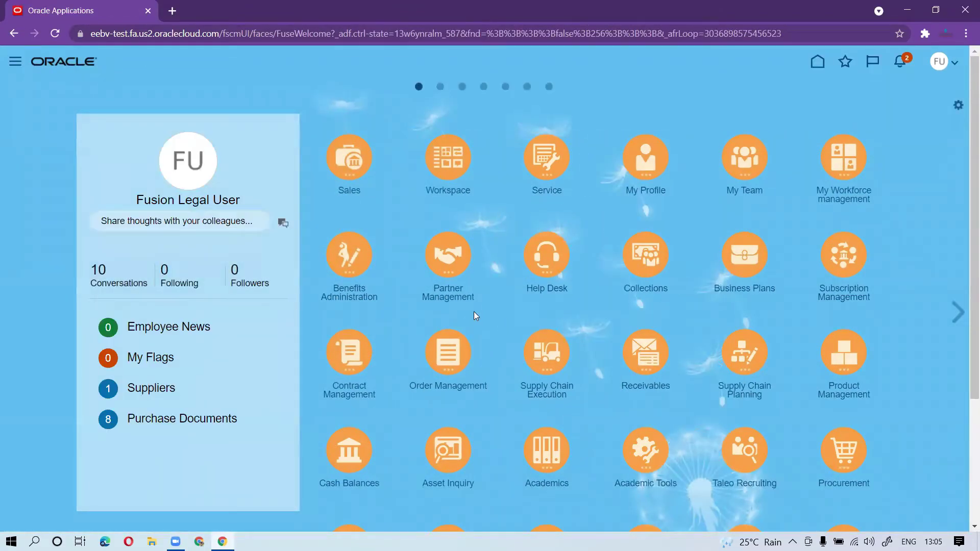
click(453, 360)
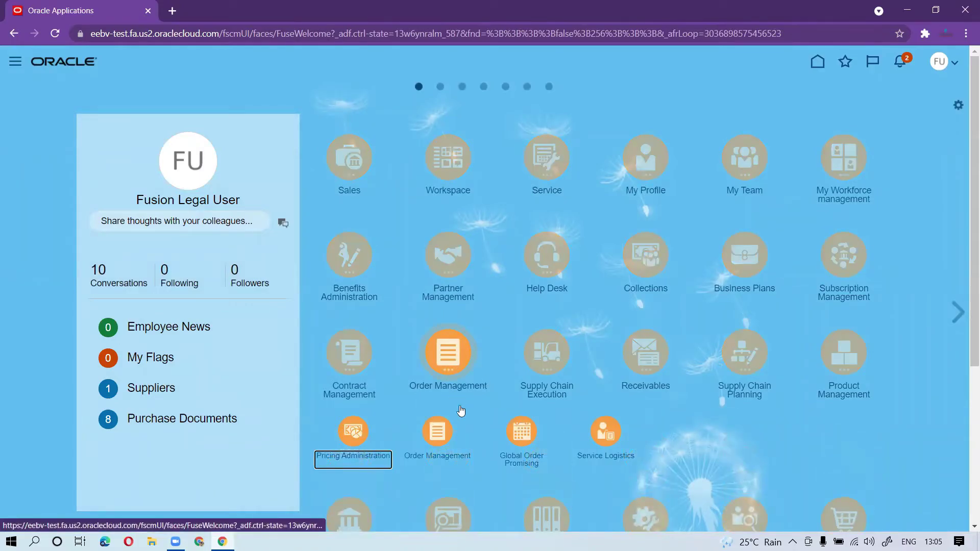
click(519, 448)
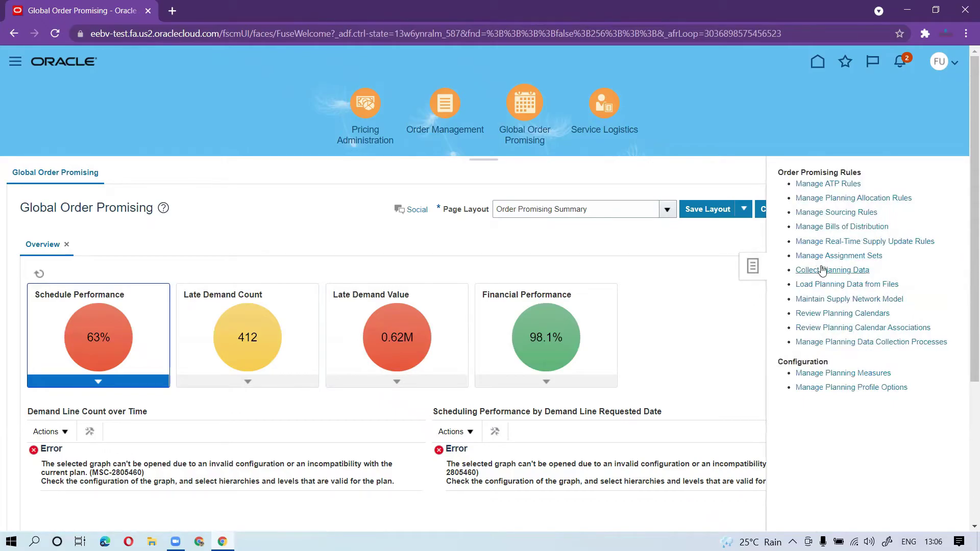
click(818, 270)
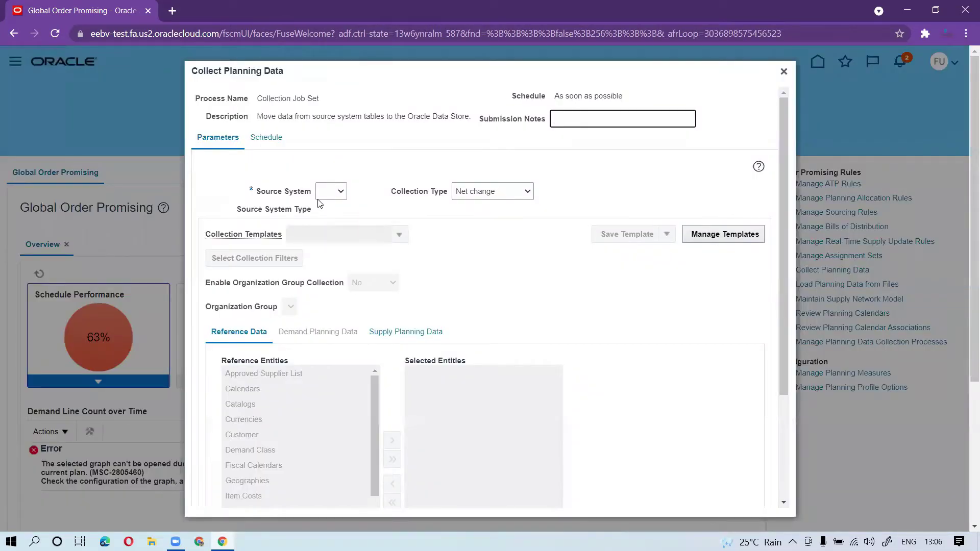
Submit a planning data collection from source system OPS with Order Orchestration Reference Objects as the selected reference entity
click(328, 193)
click(331, 216)
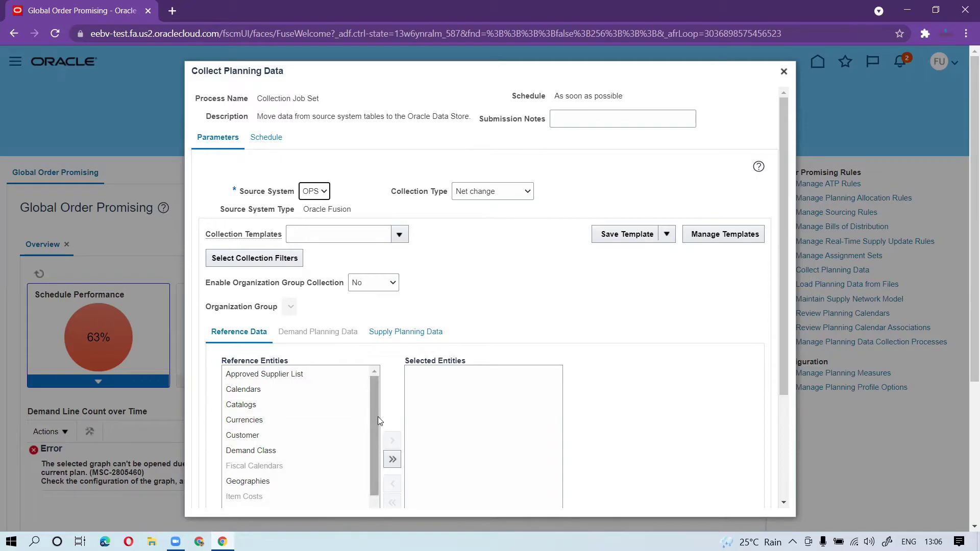
scroll(618, 313, down, 3)
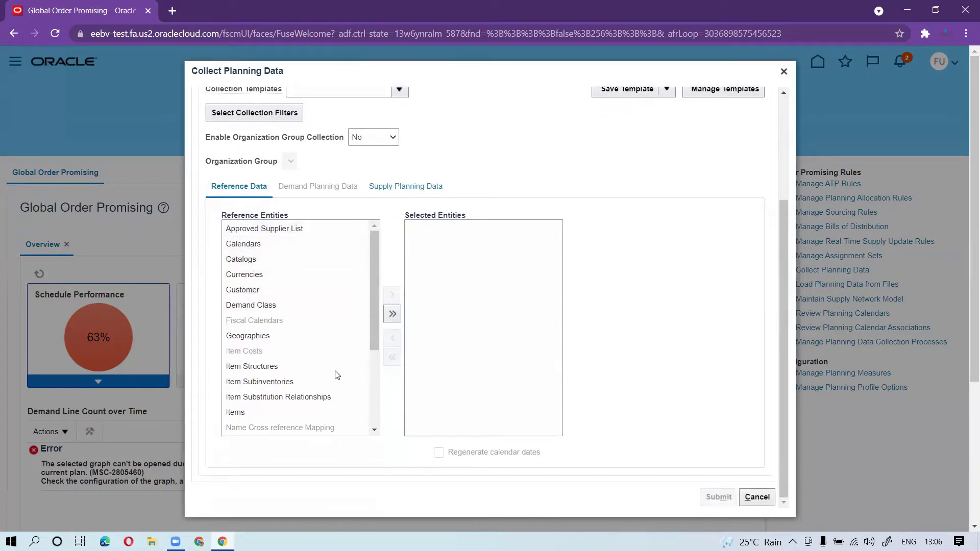
drag(372, 314, 370, 359)
click(237, 363)
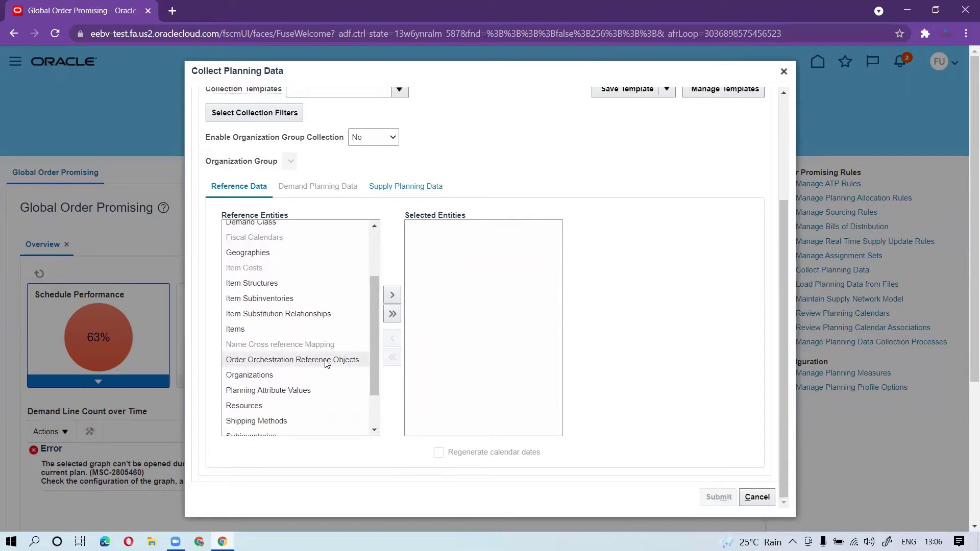
click(392, 295)
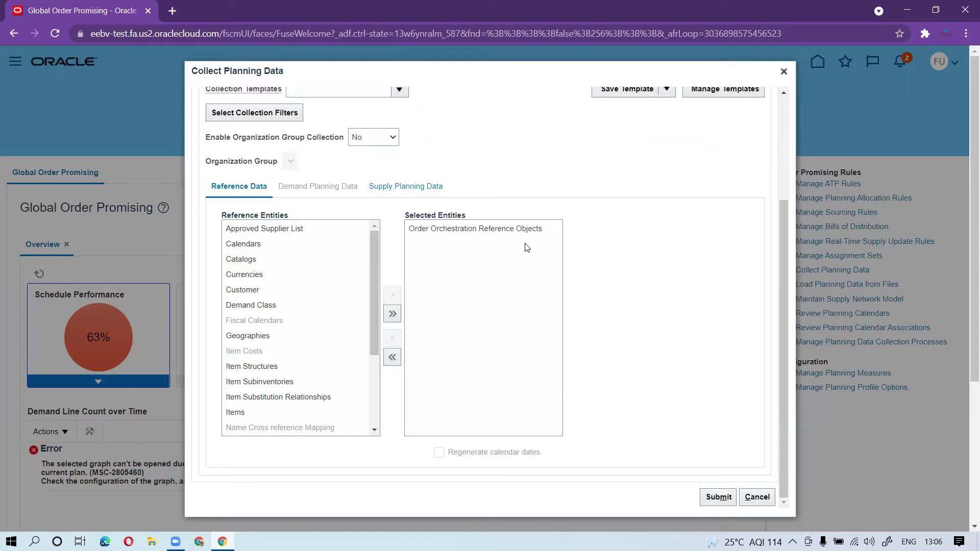
click(714, 497)
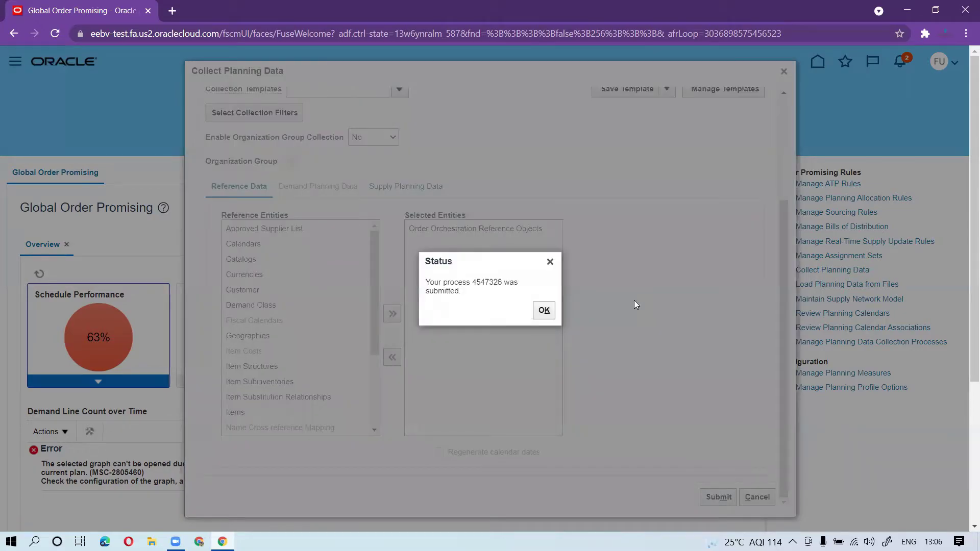
click(554, 314)
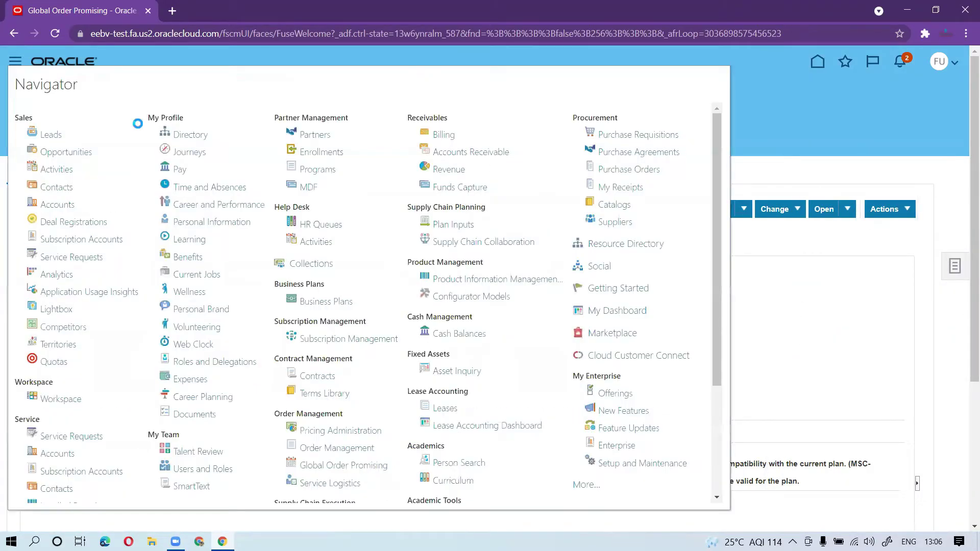
Open Scheduled Processes and refresh the process list to check the status of the submitted collection
scroll(168, 285, down, 3)
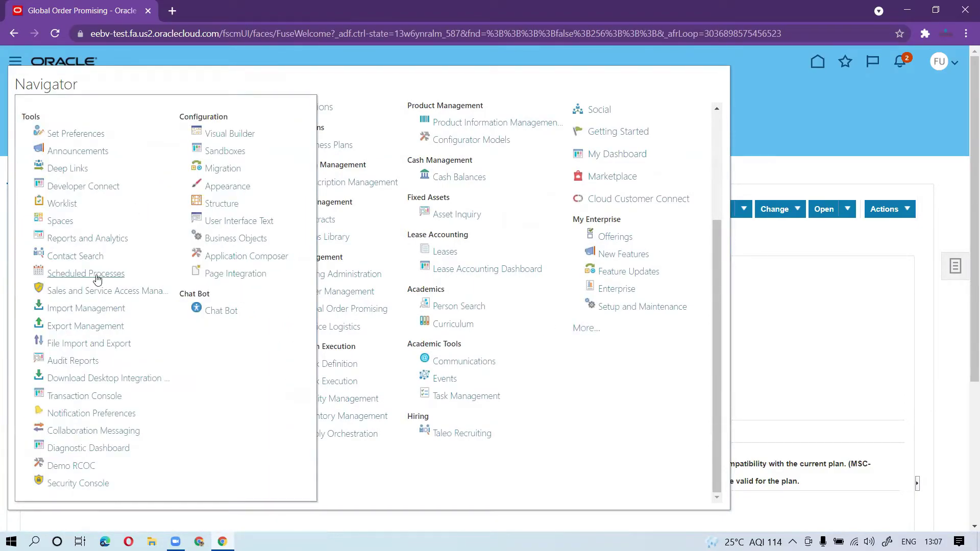
click(79, 273)
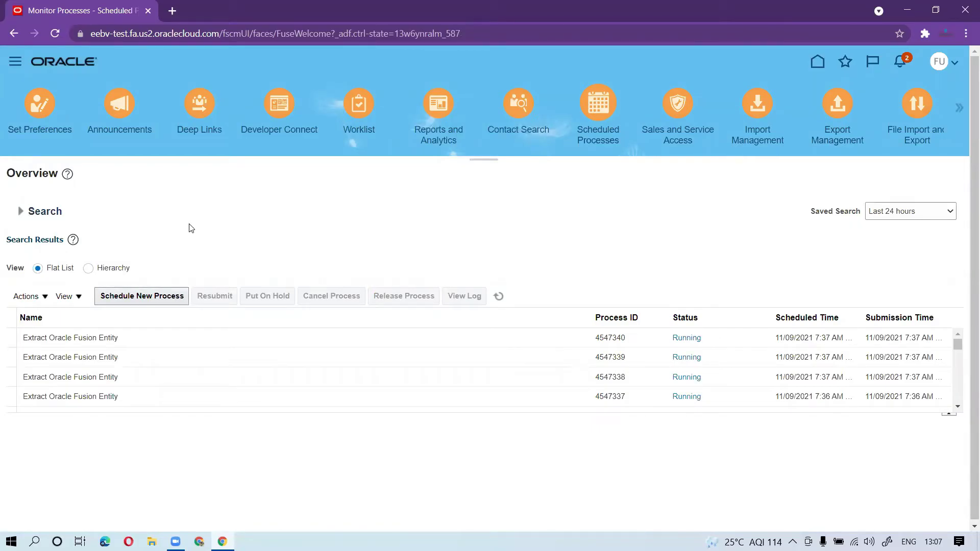
click(498, 299)
click(499, 297)
click(499, 297)
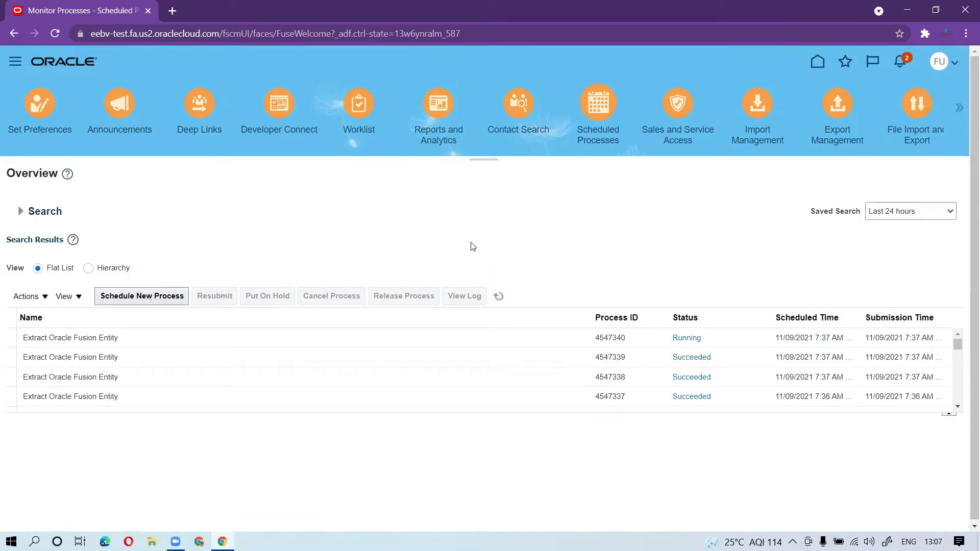
click(499, 297)
click(499, 297)
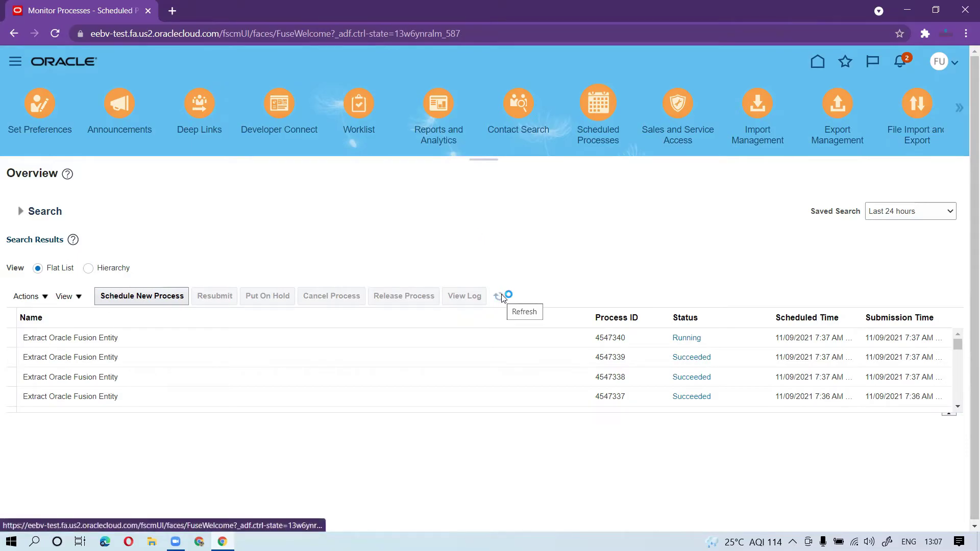
click(500, 298)
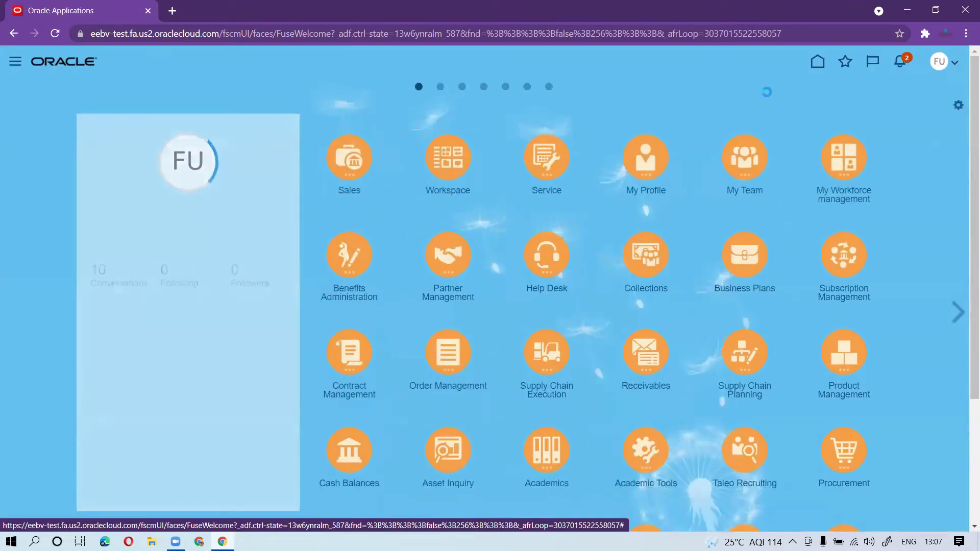
Sign out of Oracle Applications Cloud, confirm the logout, and sign back in with the saved credentials
click(956, 65)
click(925, 89)
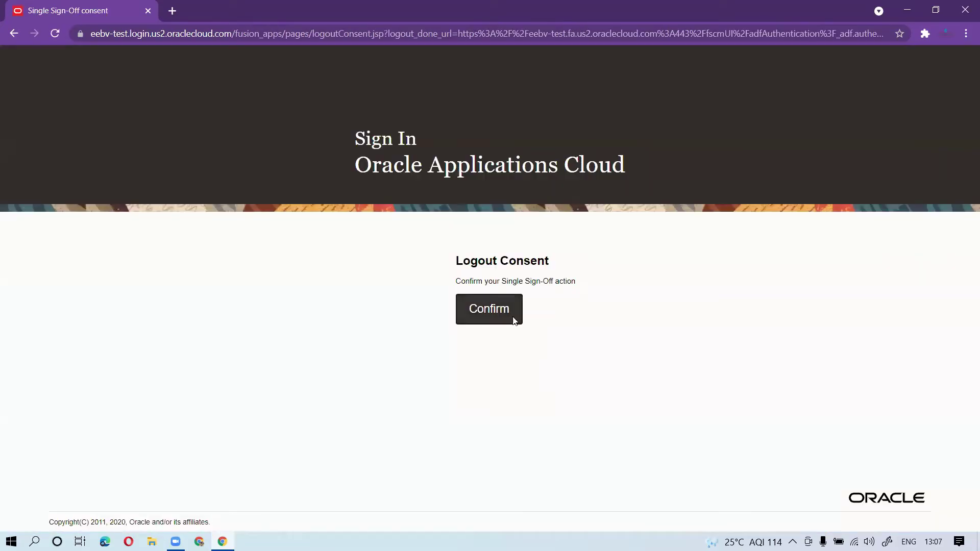
click(504, 319)
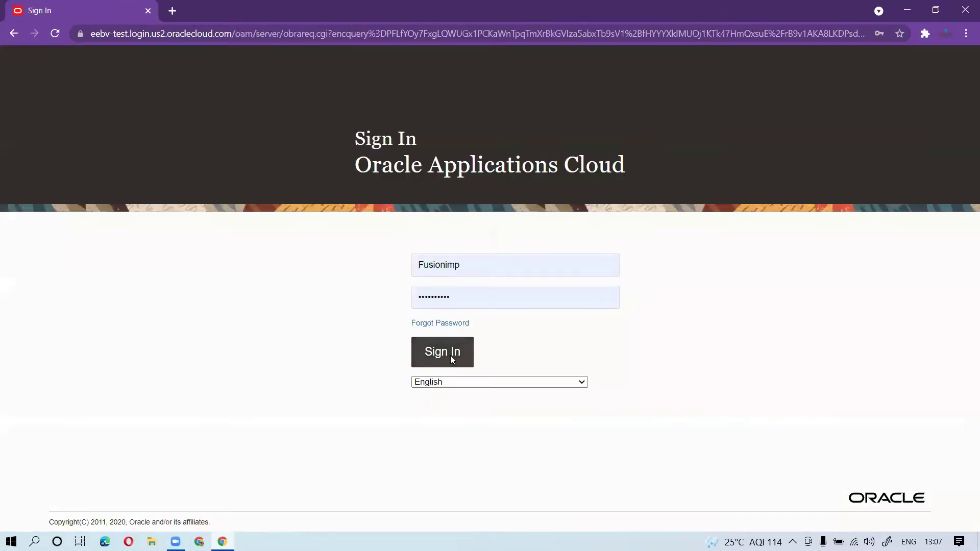
click(443, 355)
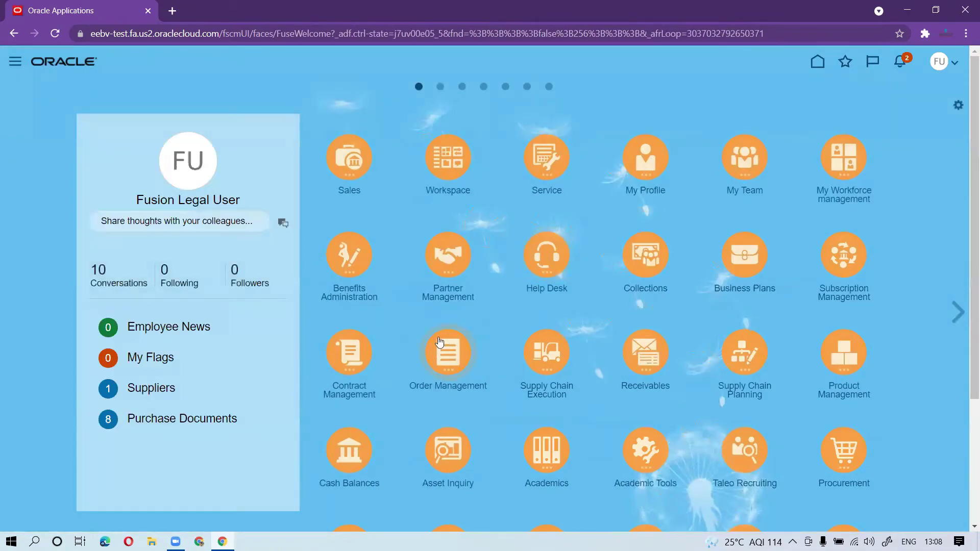
Create a new sales order in Order Management for the customer FusionTest_Cust_01, found by searching for fusion
click(453, 363)
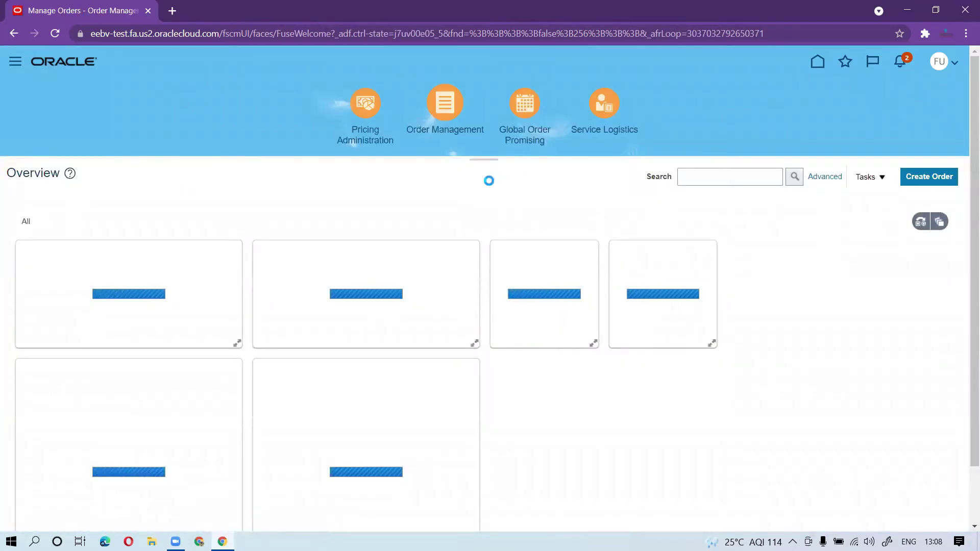
click(929, 178)
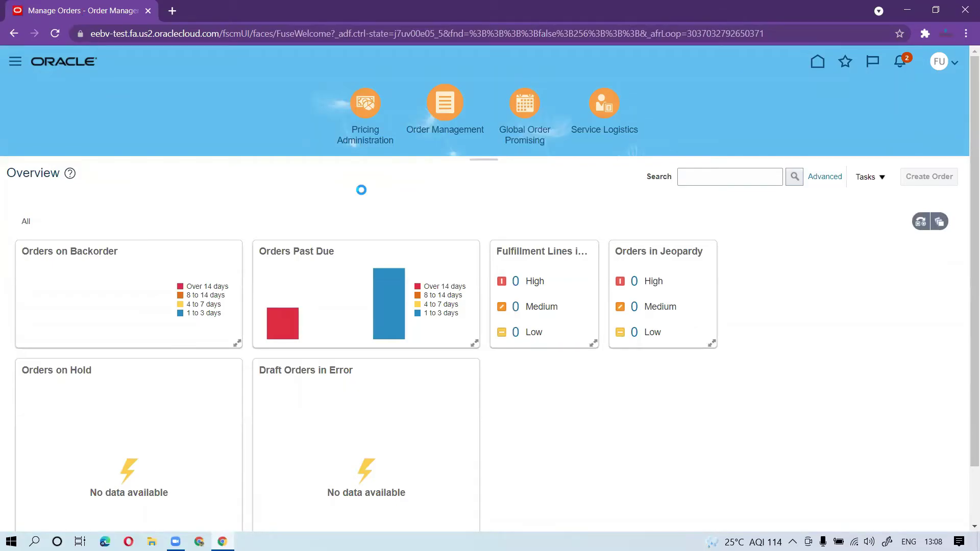
click(351, 252)
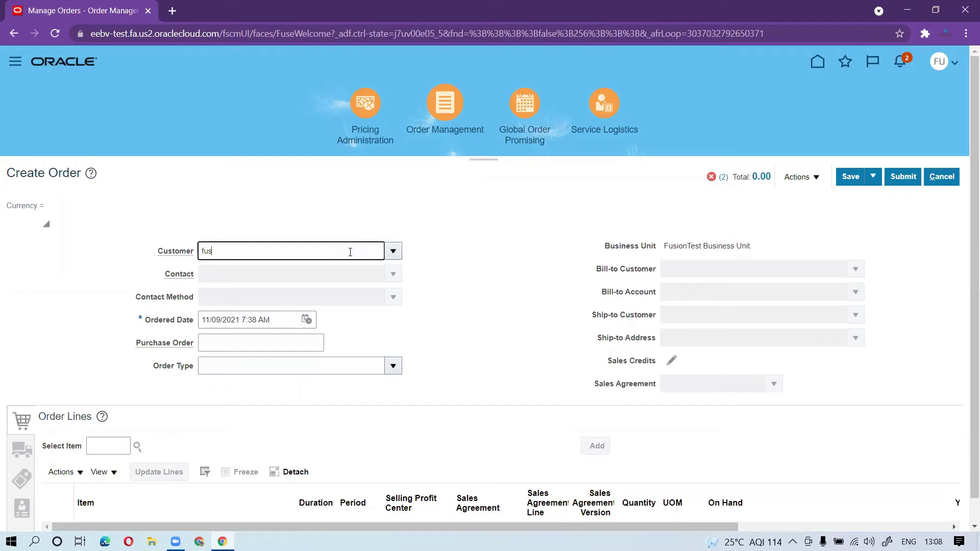
key(Tab)
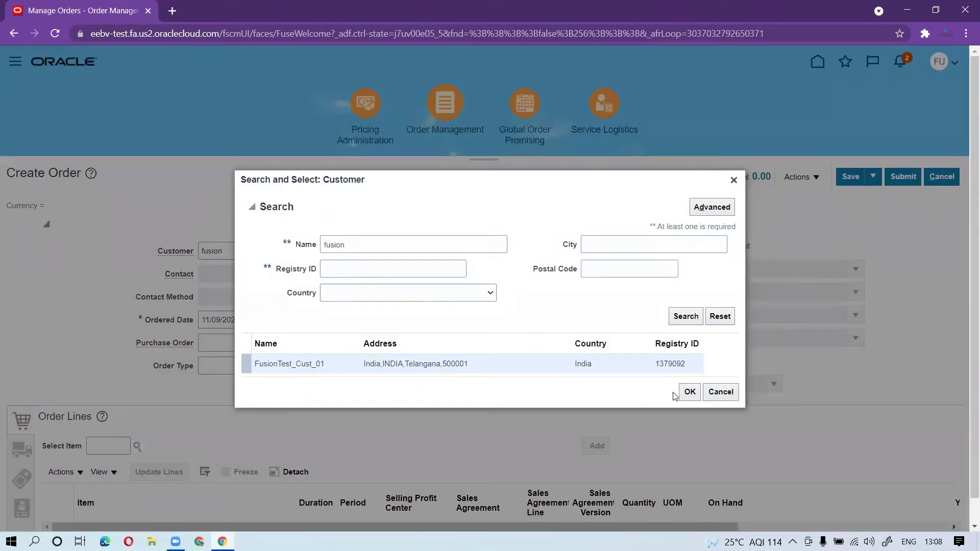
click(689, 392)
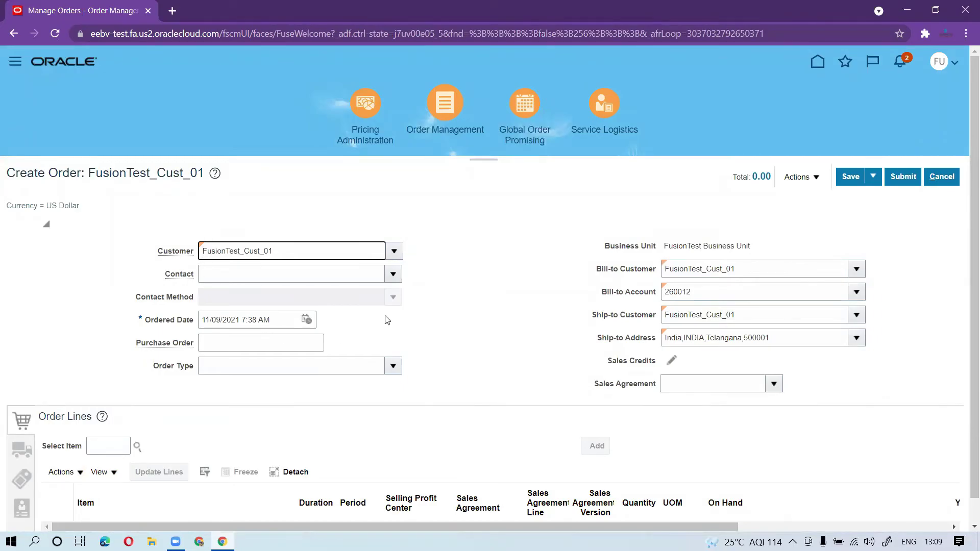
Open the new order's attachments and add a file attachment row in the Customer Specific Documents category
click(800, 179)
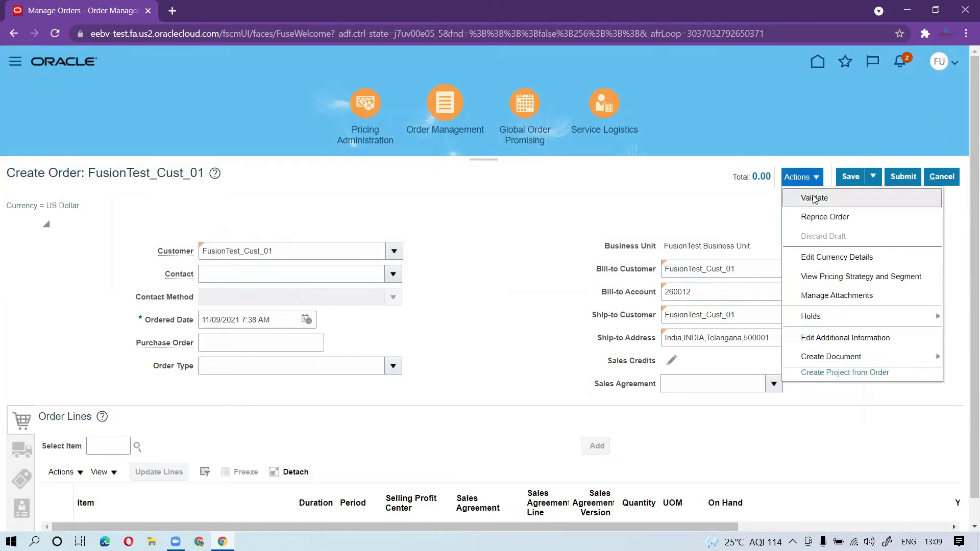
click(834, 297)
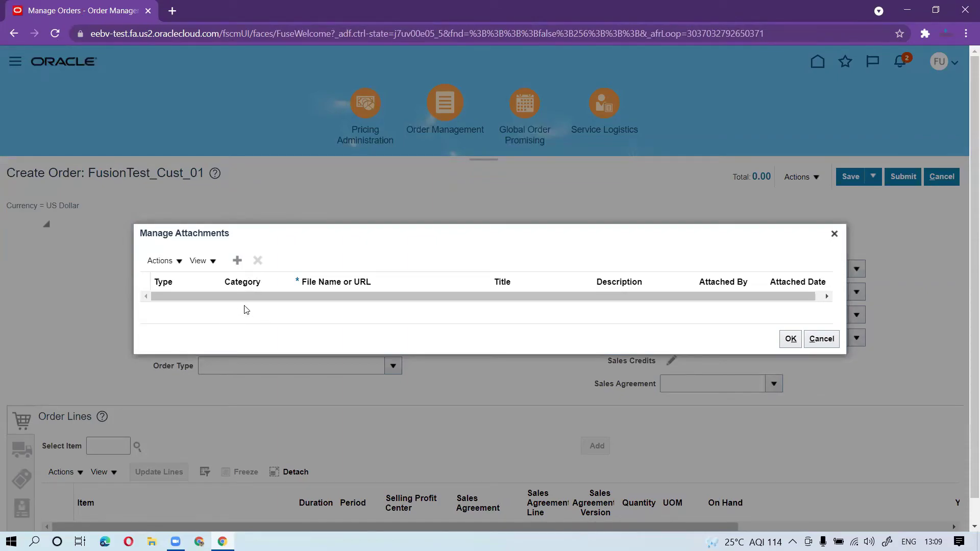
click(237, 260)
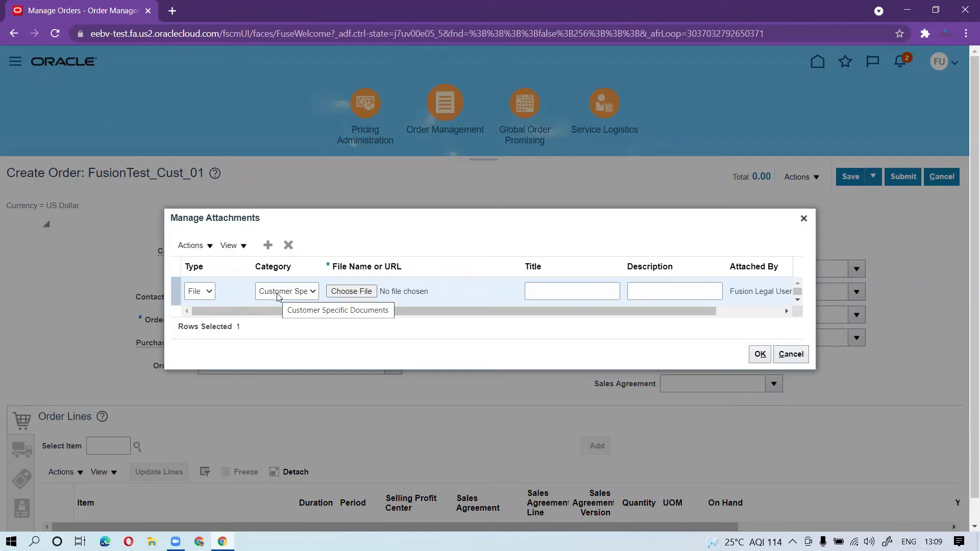
Review the category and type choices for the order-level attachment row, and cancel the attachment without choosing a file
click(278, 296)
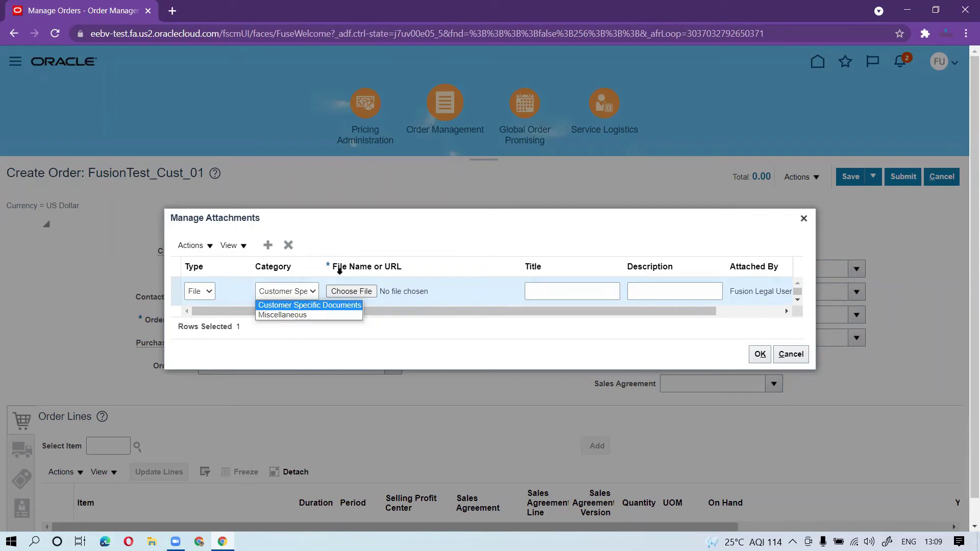
click(345, 246)
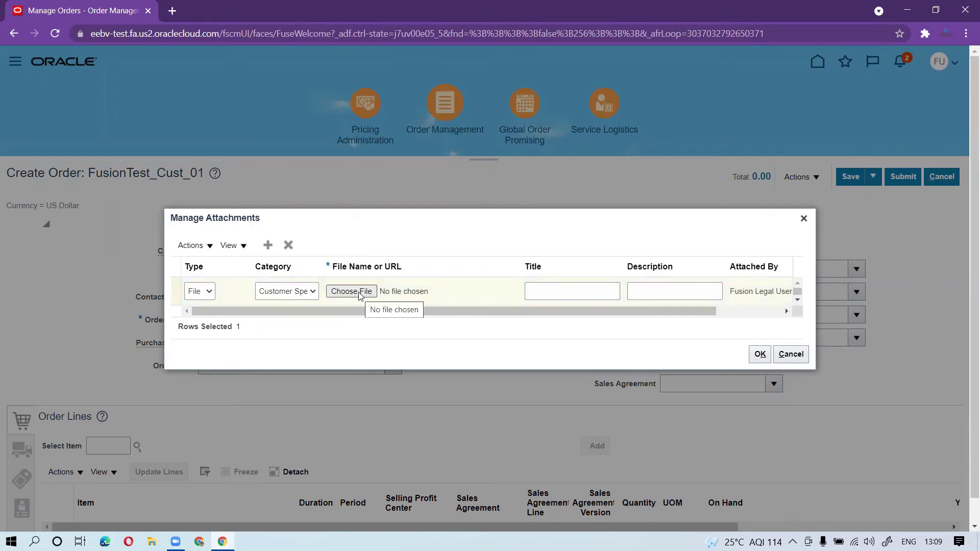
click(557, 291)
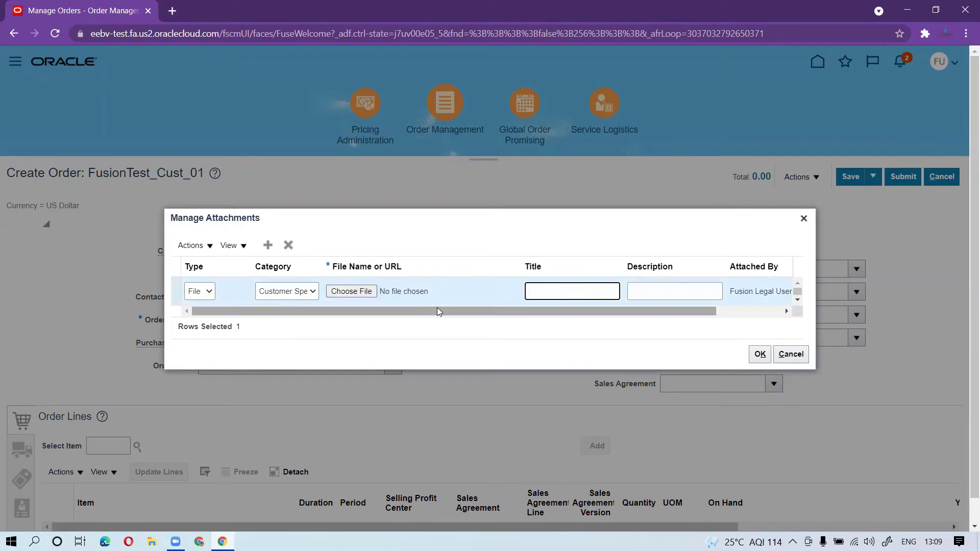
click(672, 289)
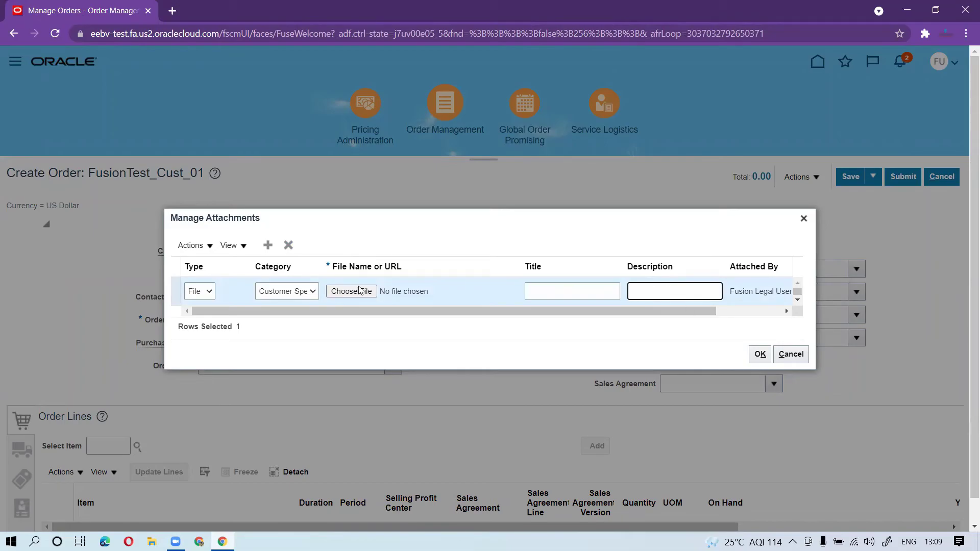
click(209, 294)
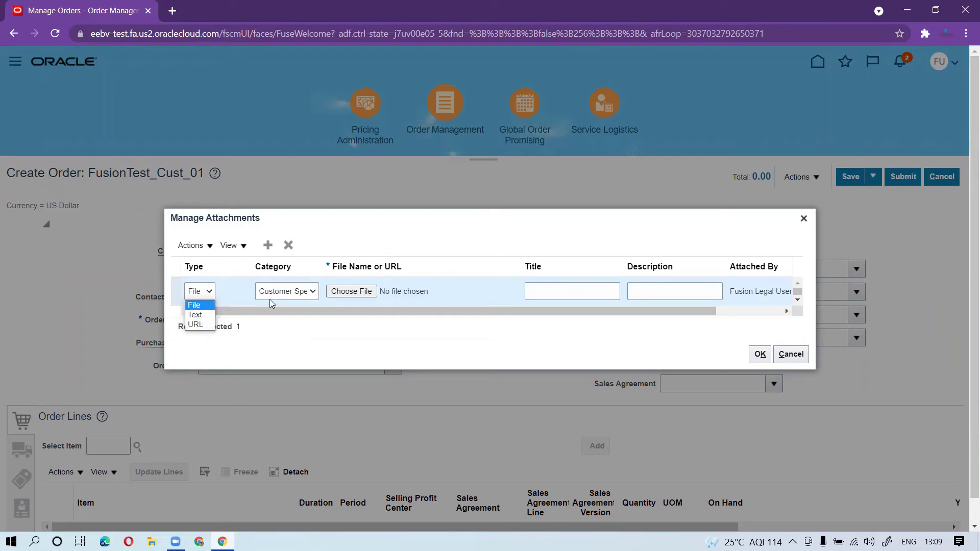
click(346, 234)
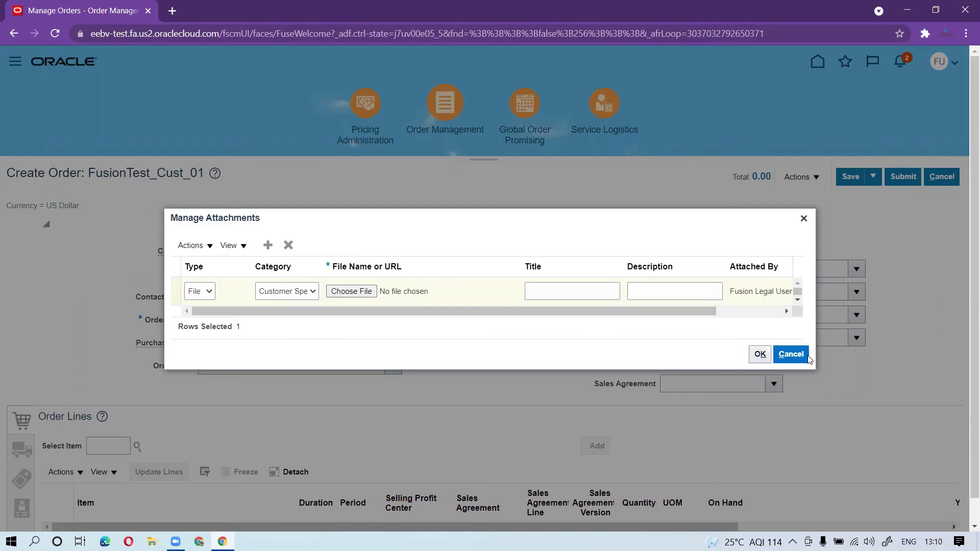
click(791, 354)
Add item PT0001 to the order lines with a quantity of 1 EA and dismiss the error
scroll(434, 368, down, 1)
click(114, 420)
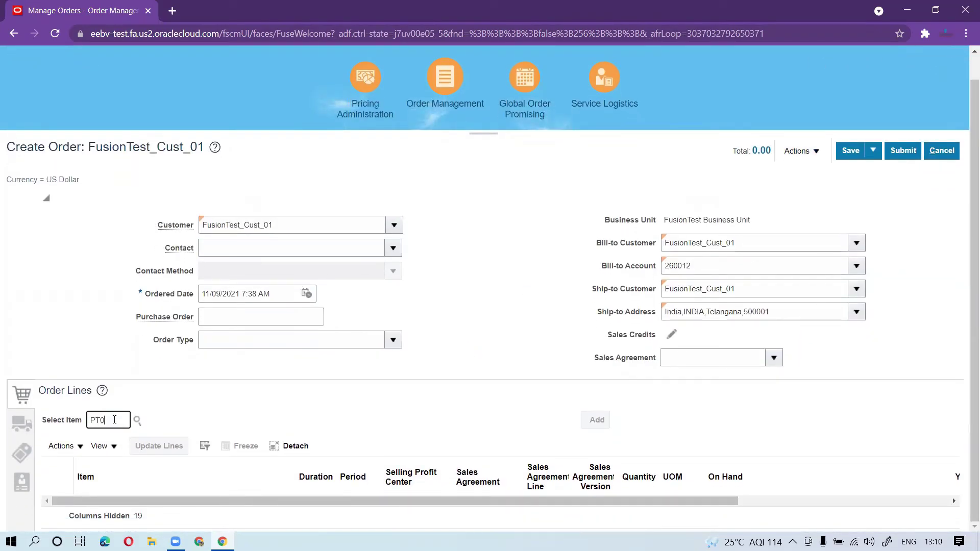
text(PT0001)
key(Tab)
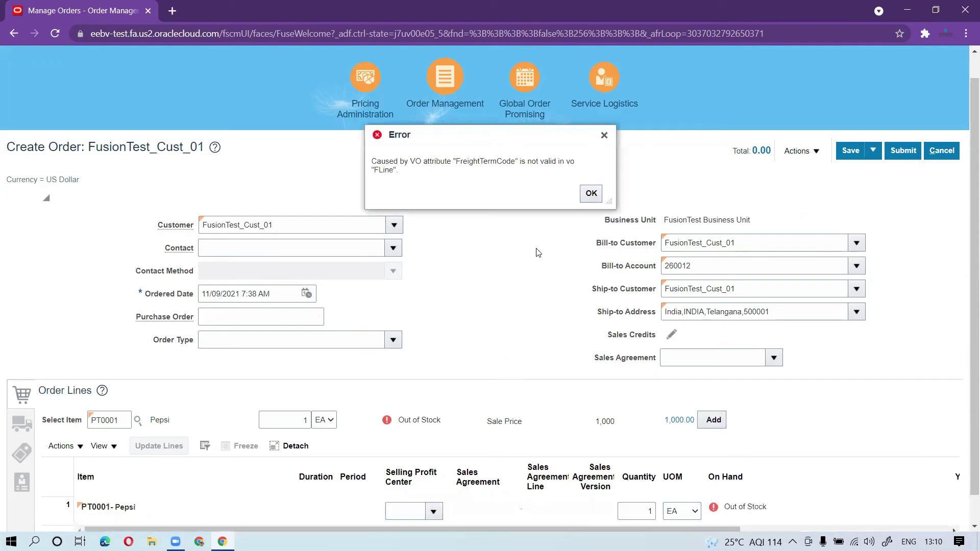
click(589, 191)
Open the attachments of the PT0001 order line and try to save a new Customer Specific Documents file row without a file
scroll(541, 337, down, 1)
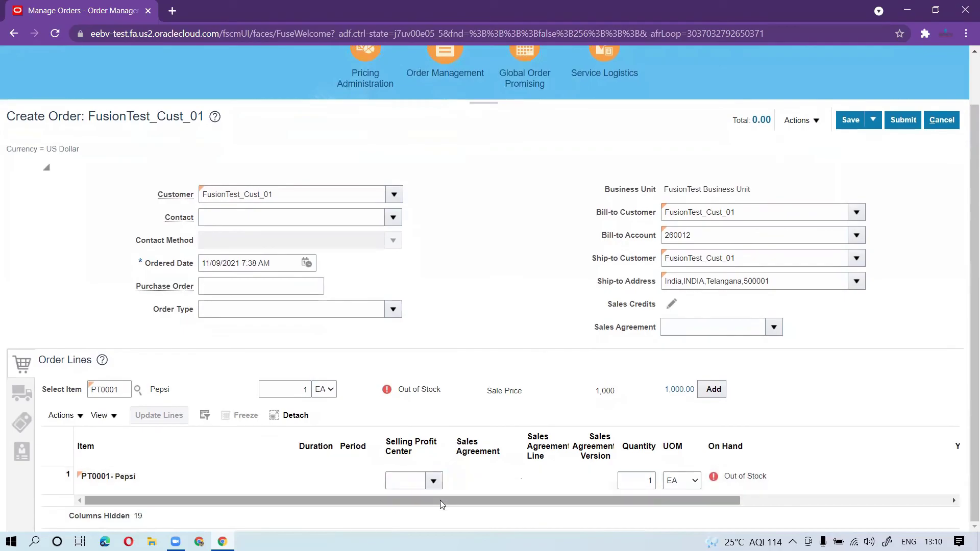
drag(442, 501, 681, 503)
click(803, 483)
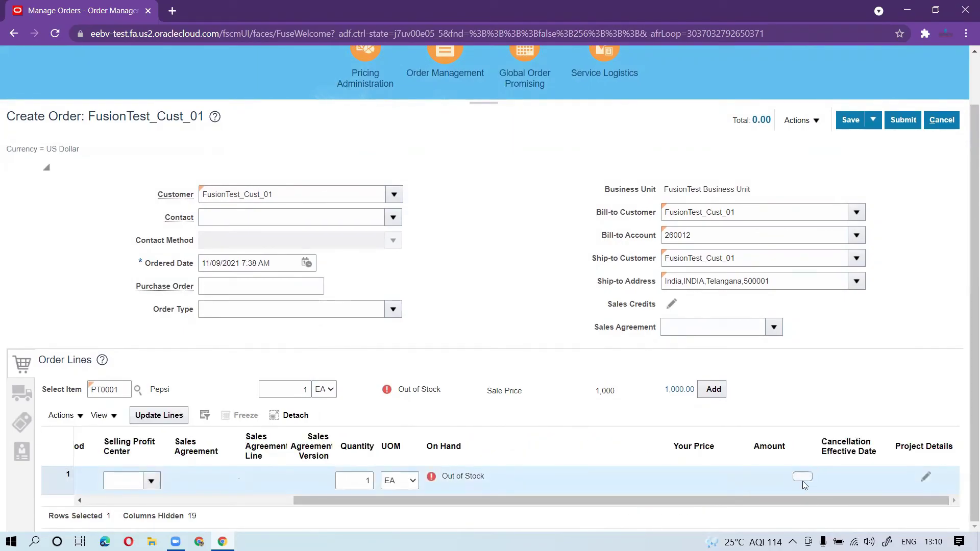
click(802, 478)
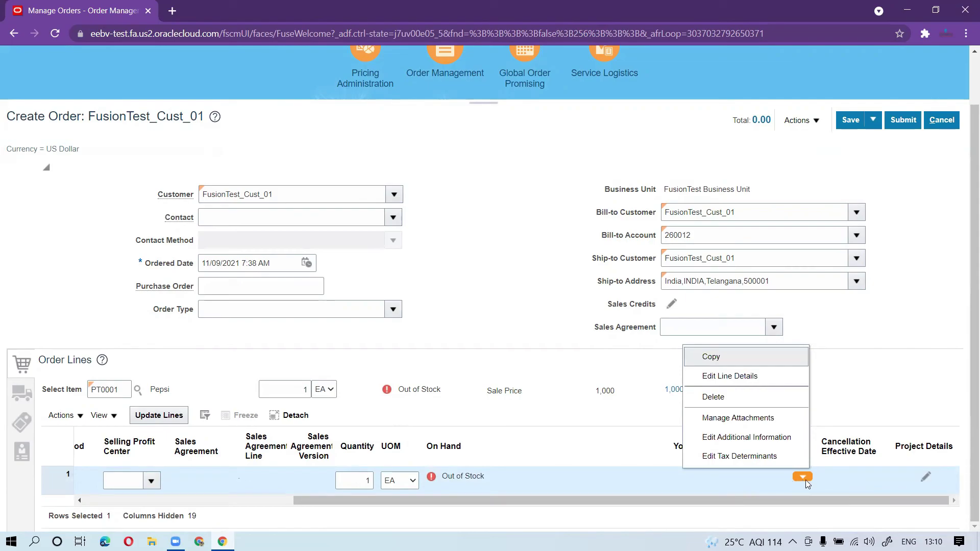
click(736, 419)
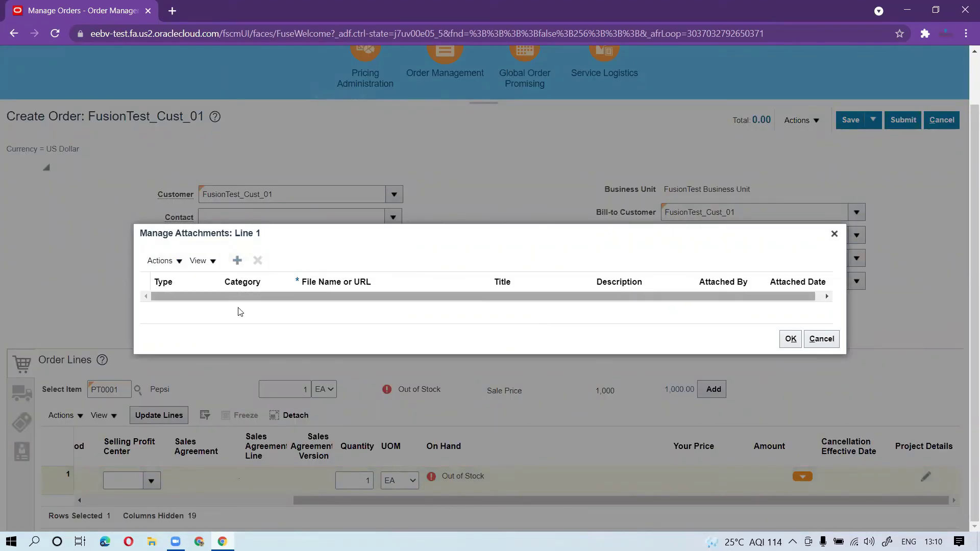
click(238, 261)
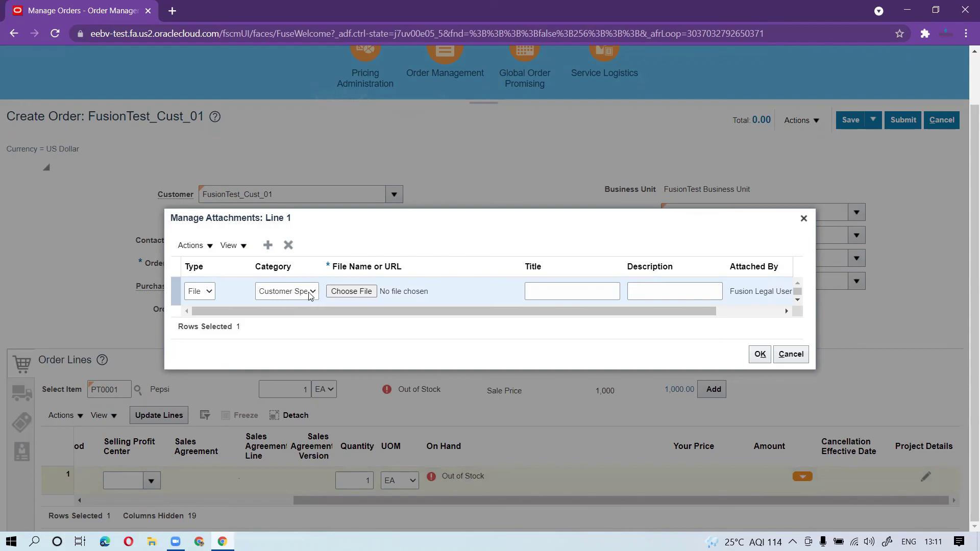
click(759, 354)
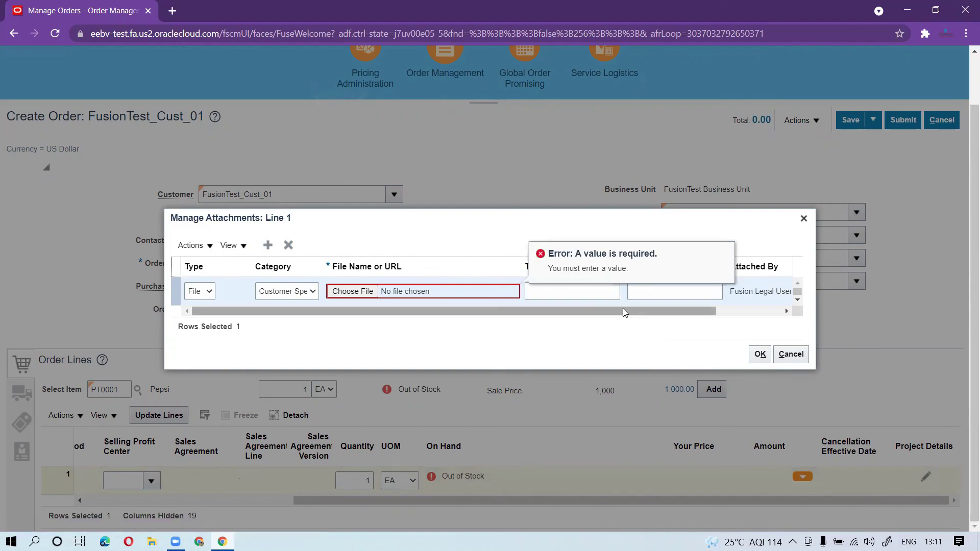